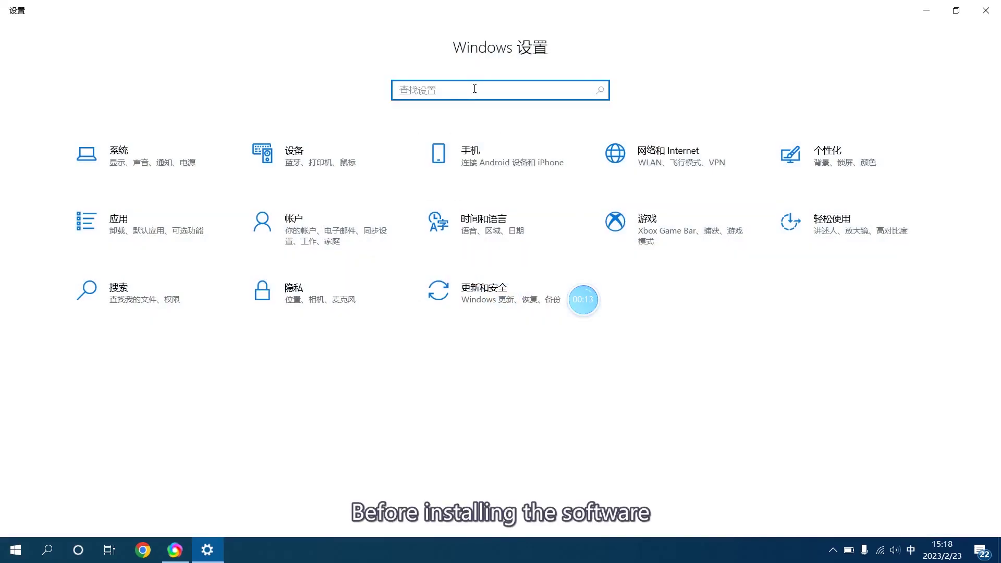
- Search Windows settings for 防火墙 and open the firewall and network protection page
text(fangh)
text(uoqiang)
key(space)
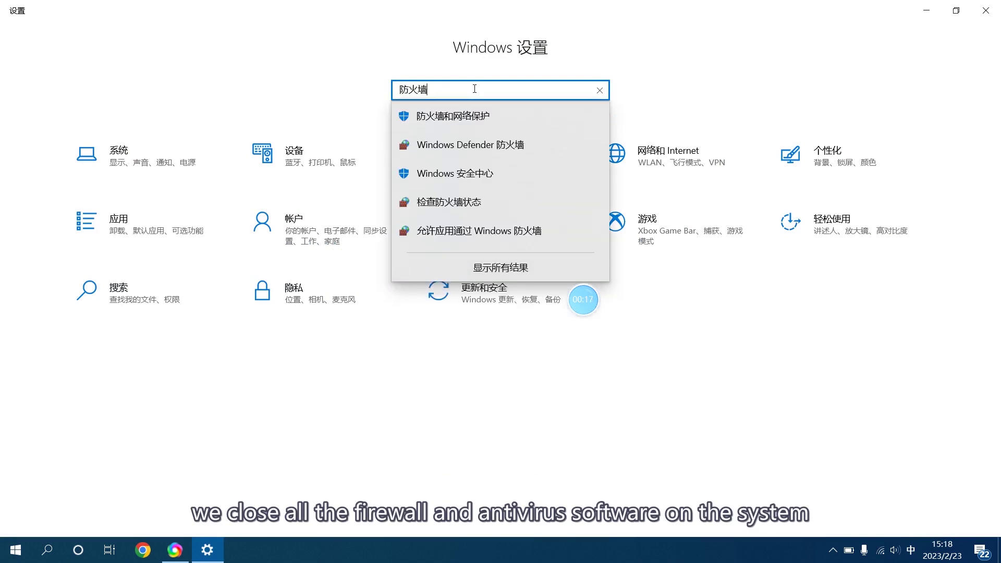
click(487, 110)
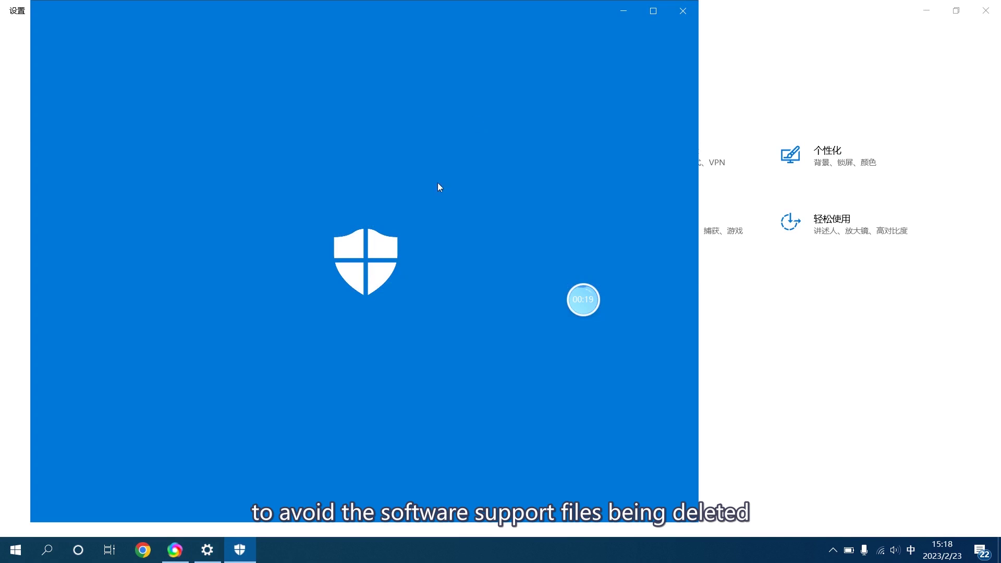
- Turn off Microsoft Defender Firewall for the domain, private and public networks
click(291, 123)
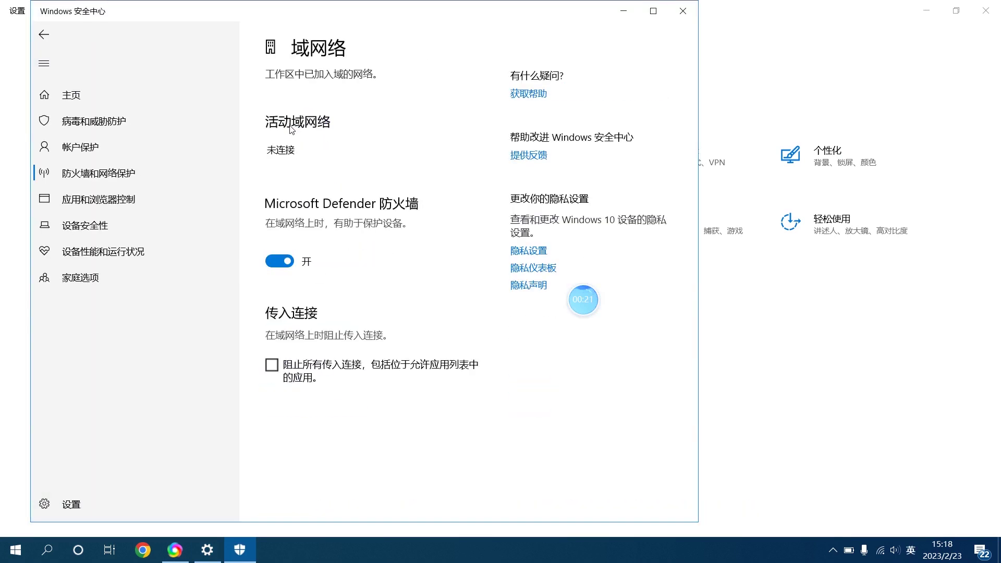
click(281, 261)
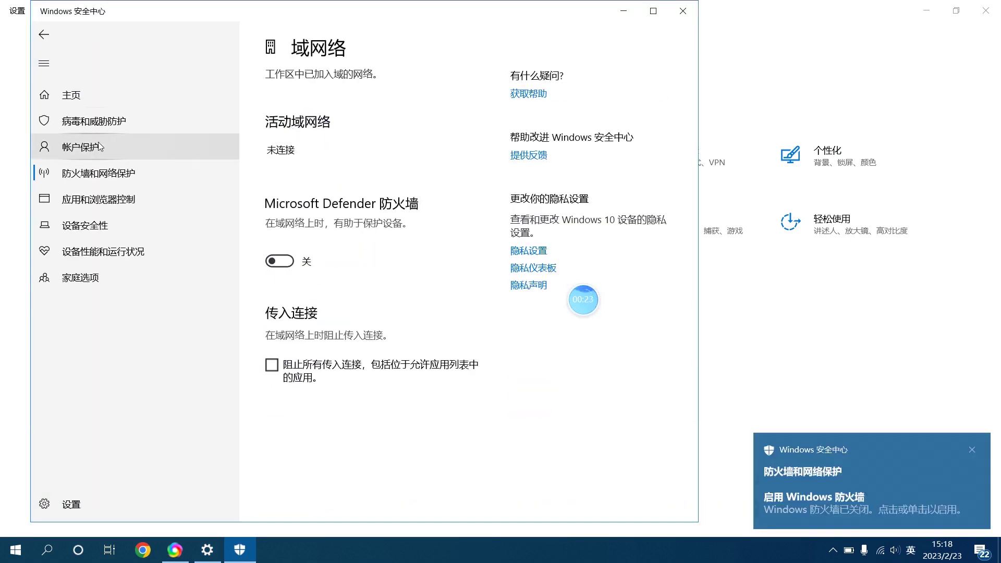
click(41, 34)
click(312, 236)
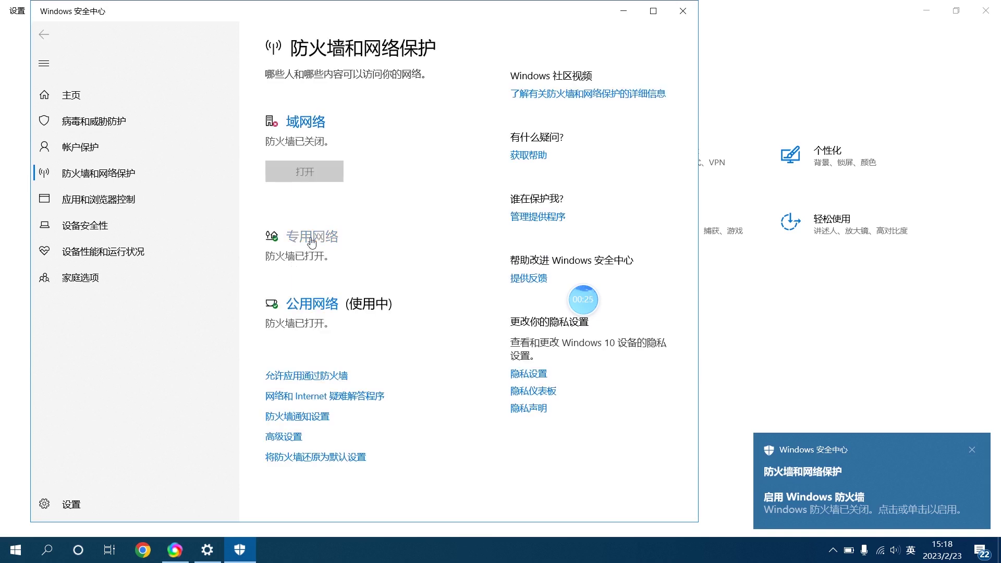
click(284, 275)
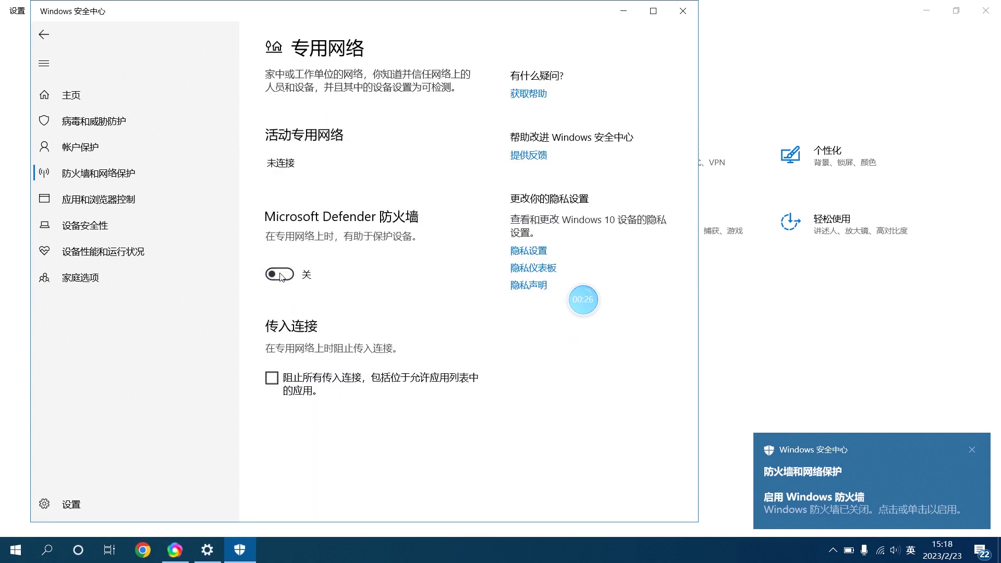
click(43, 35)
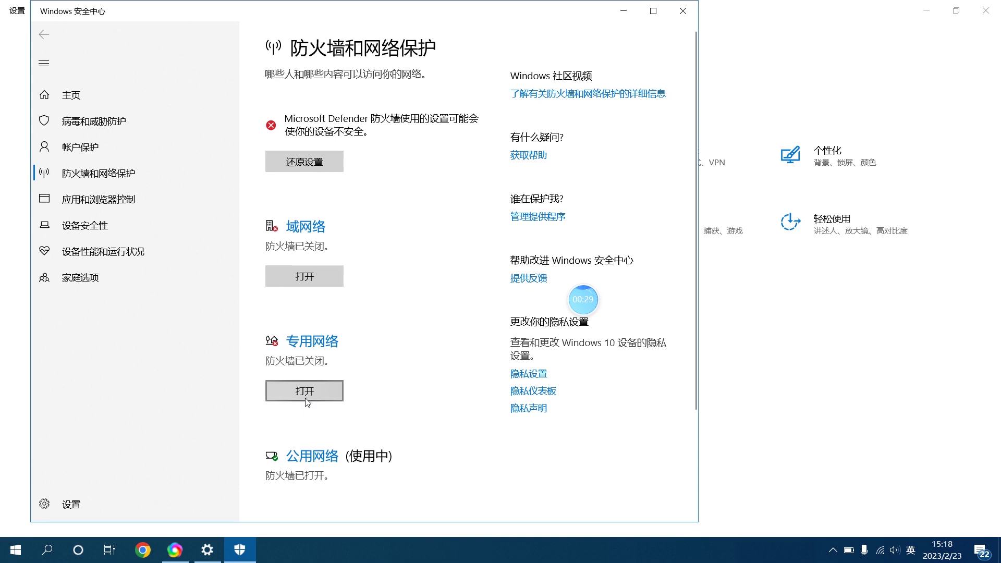
click(306, 456)
click(285, 275)
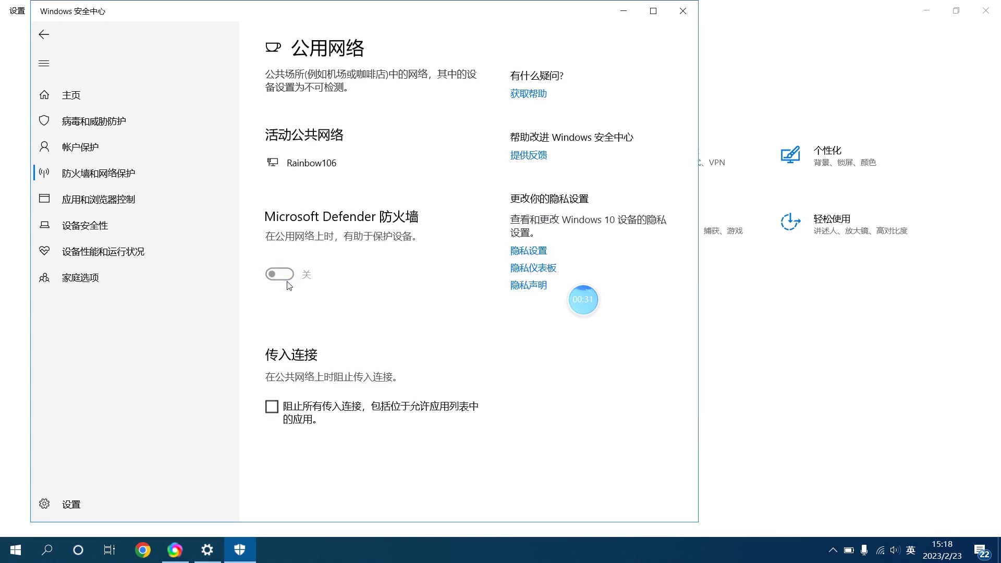
- Check the virus and threat protection page, and close Windows Security
click(114, 131)
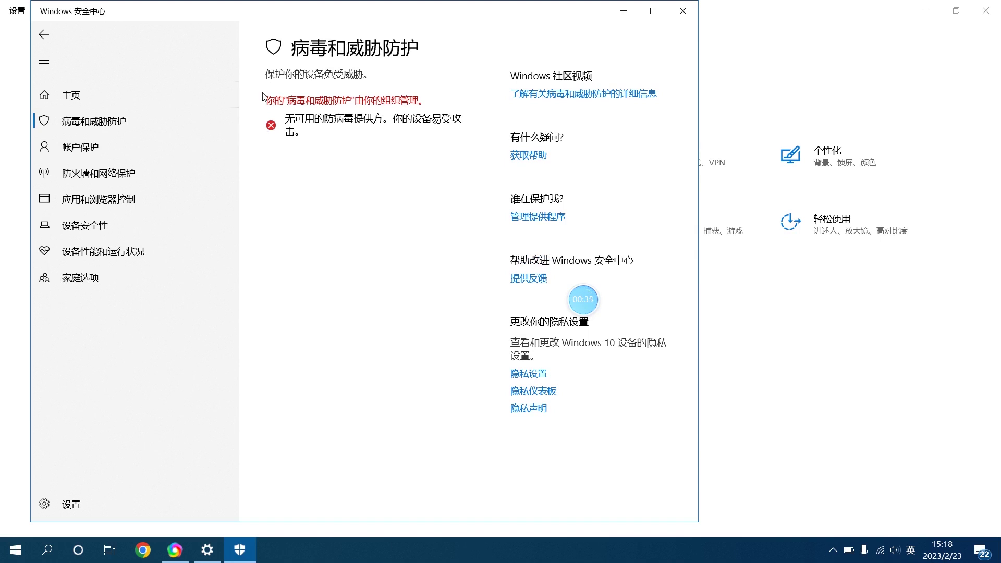
click(44, 35)
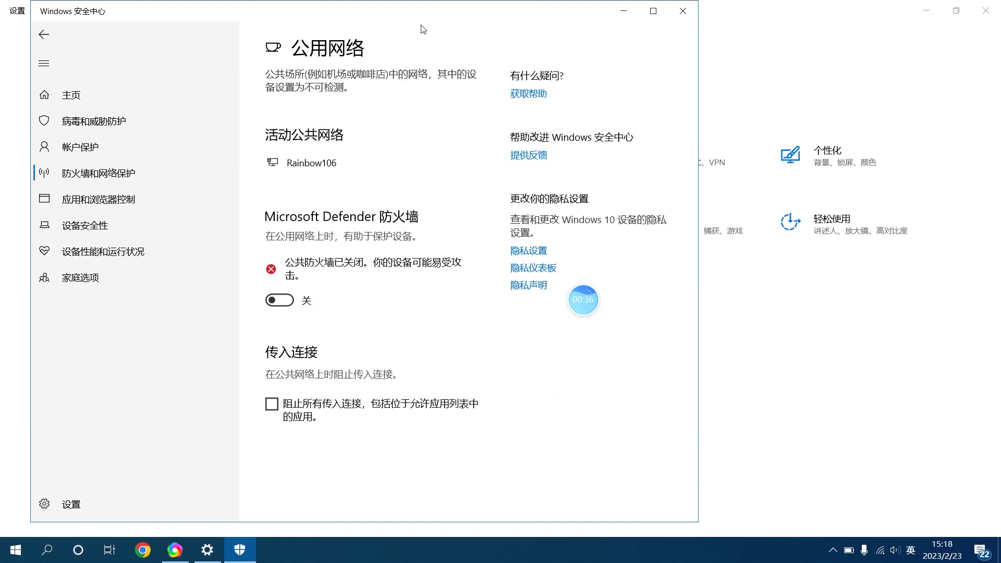
click(682, 11)
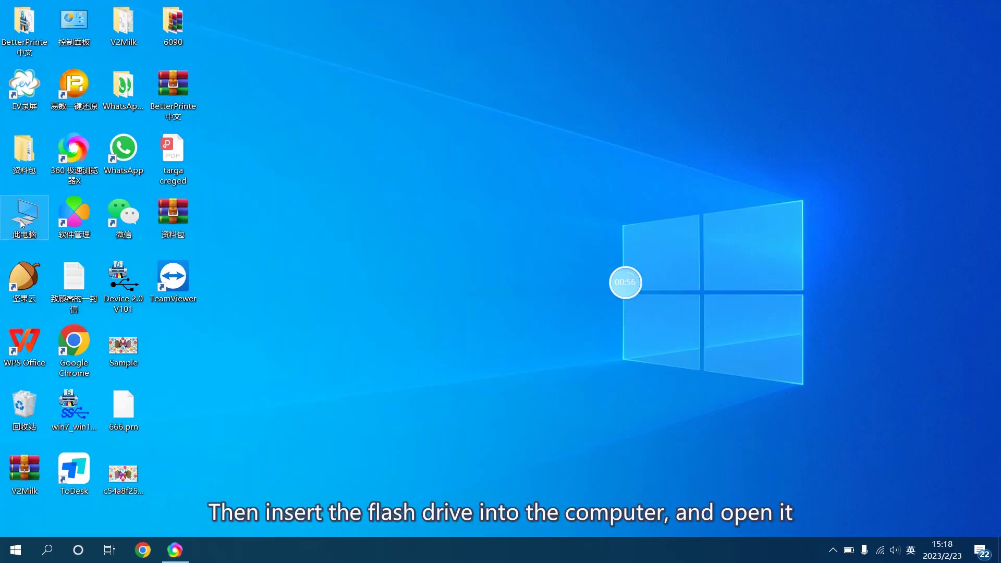
- Open the USB drive (E:) from This PC and copy the BetterPrinteEn and UltraPrint-En zip archives
double_click(22, 223)
click(417, 326)
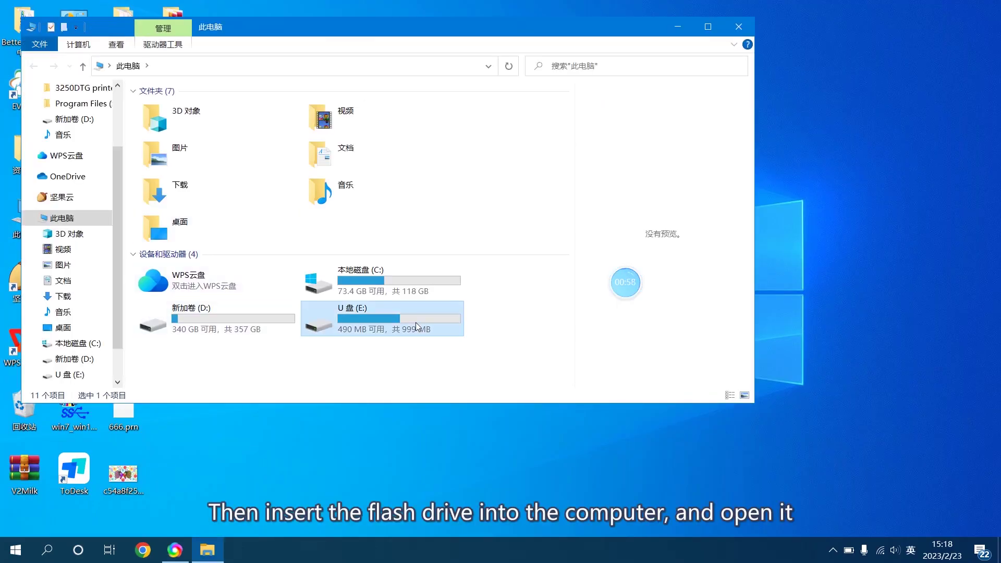
double_click(363, 319)
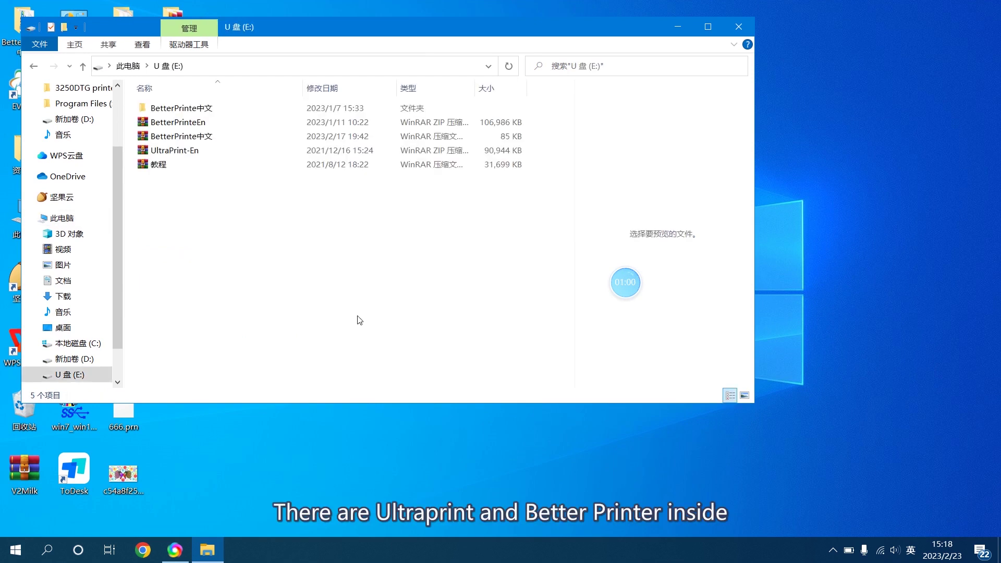
click(192, 151)
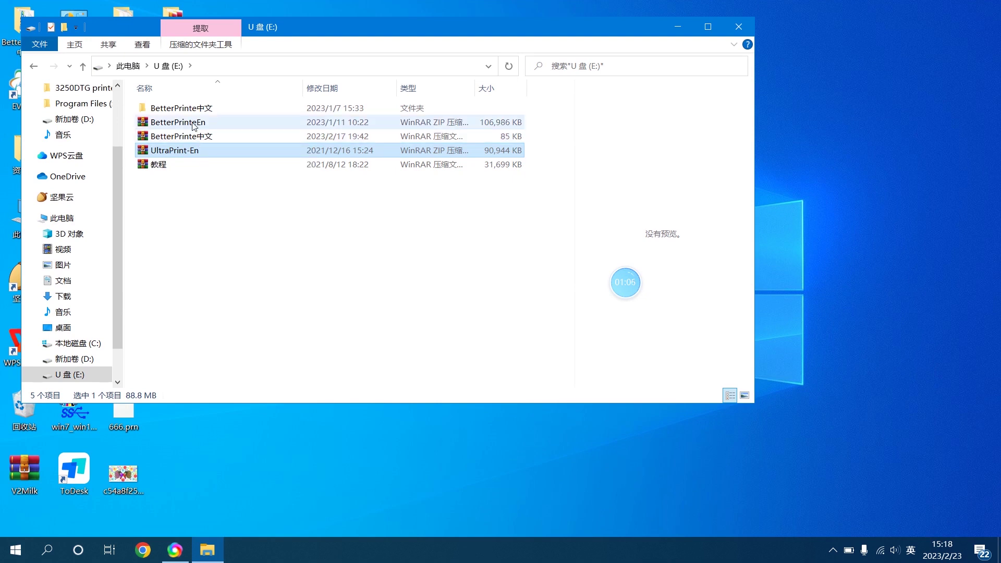
ctrl+click(248, 124)
right_click(246, 124)
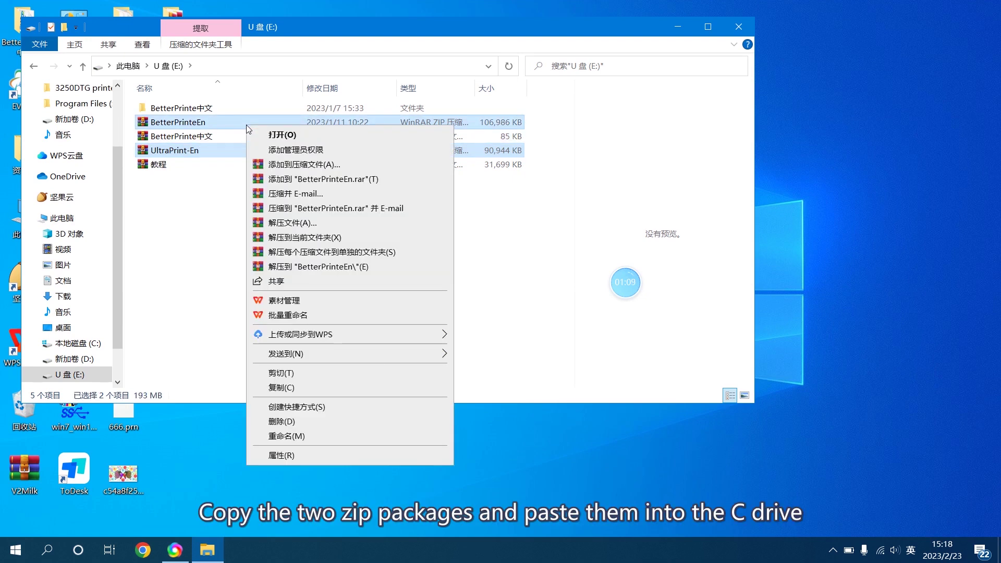
click(288, 389)
- Paste the two copied archives into C:\Program Files (x86), granting administrator permission for each file
click(78, 343)
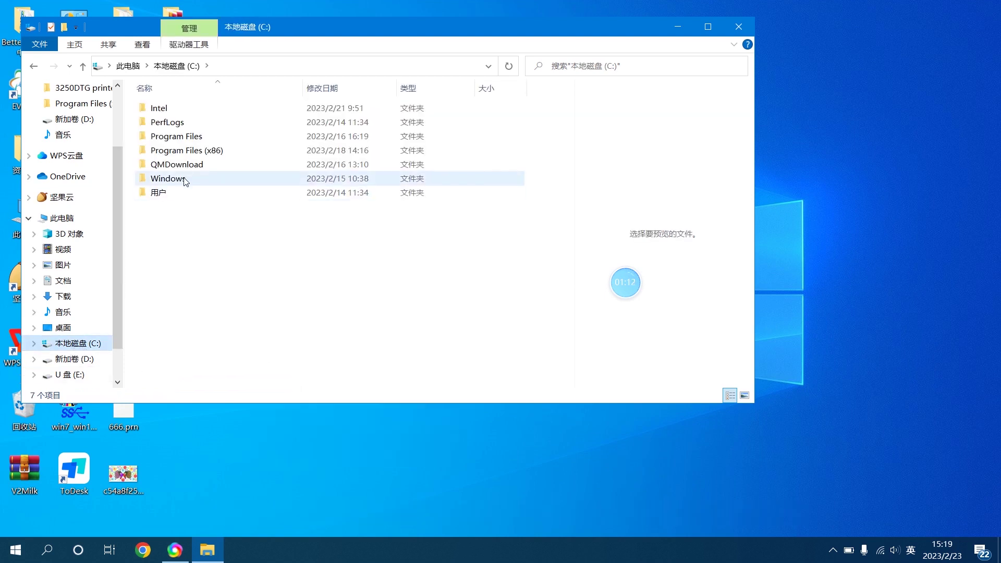
double_click(193, 151)
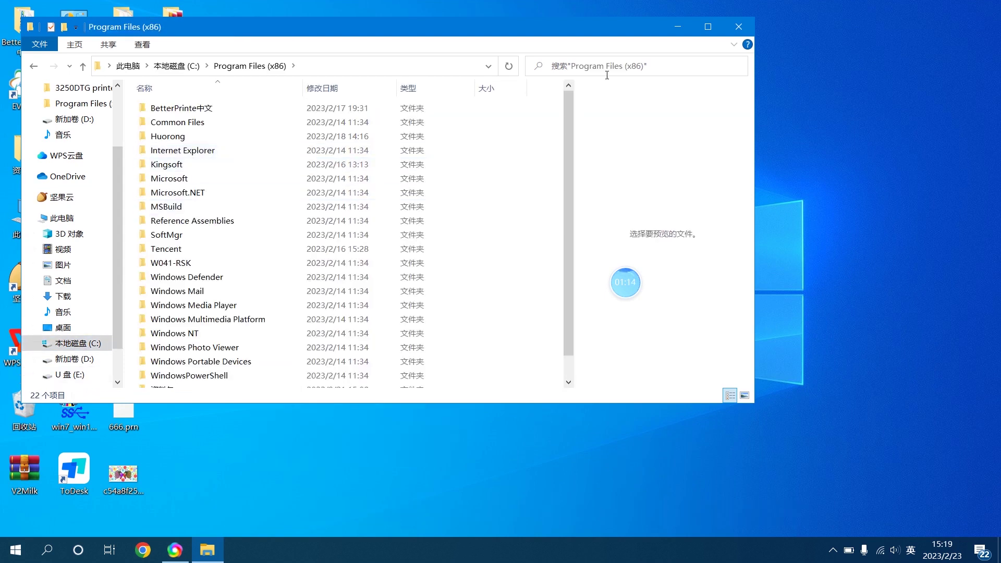
click(708, 27)
right_click(580, 371)
click(625, 441)
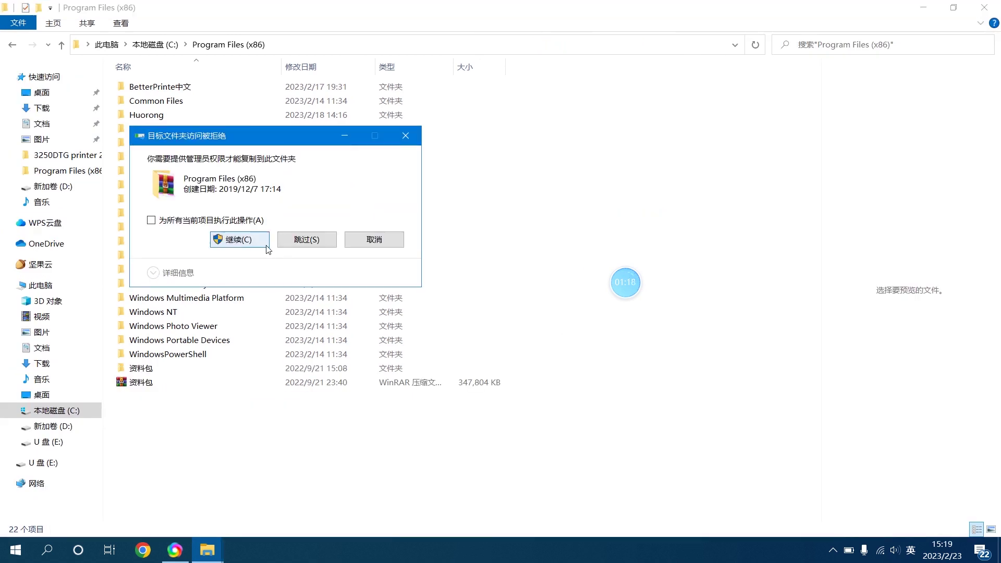
click(244, 240)
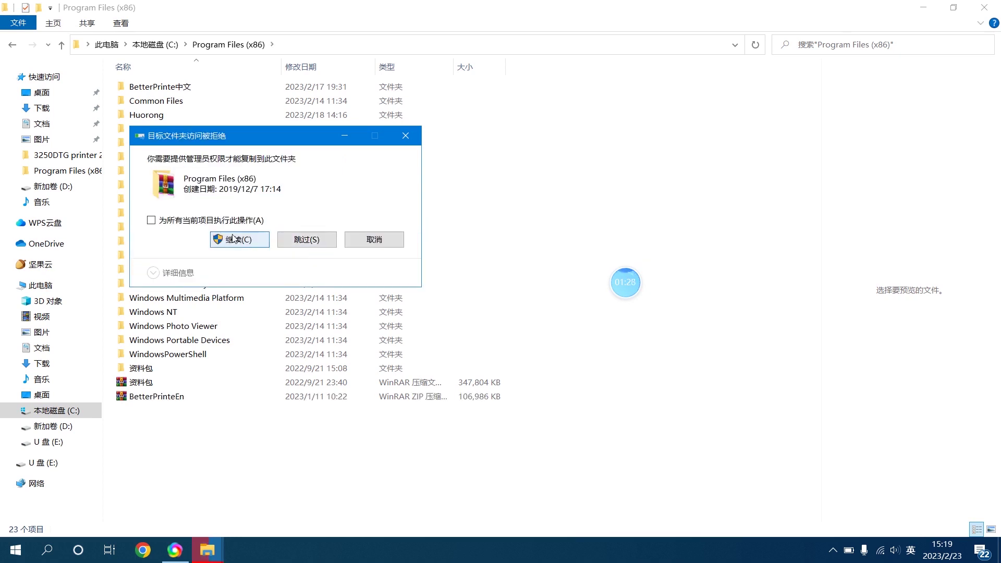
click(238, 240)
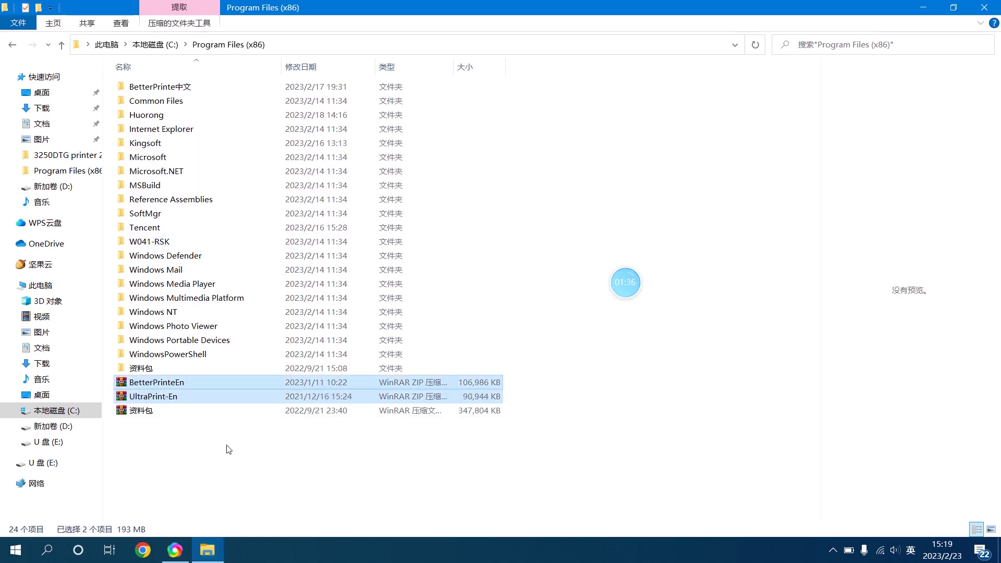
click(159, 395)
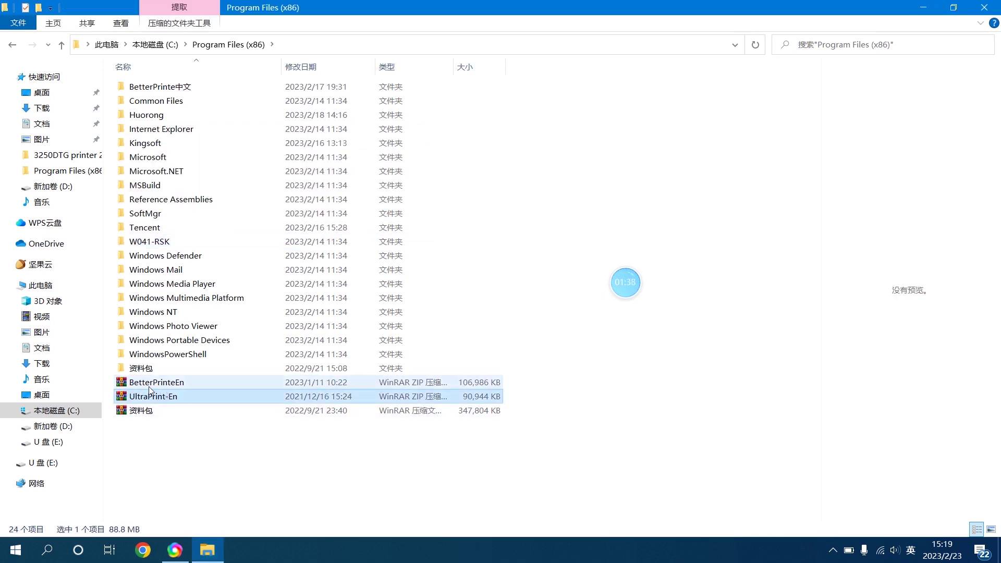
double_click(153, 386)
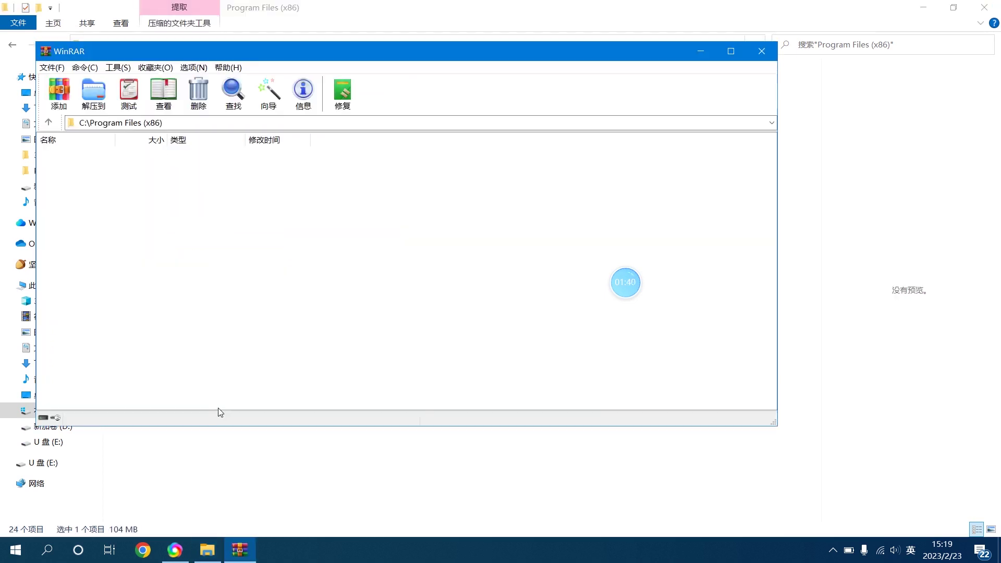
click(760, 51)
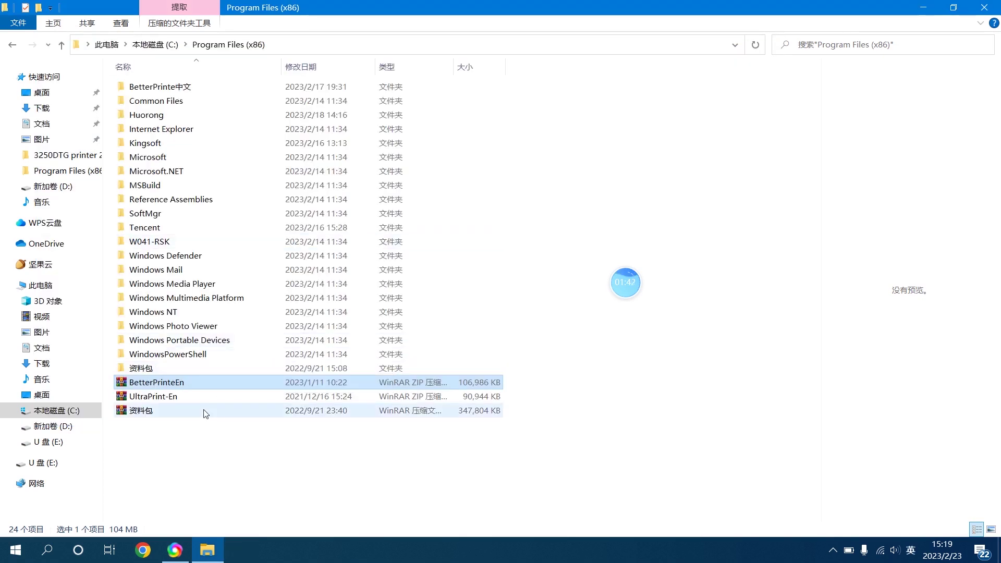
- Extract the BetterPrinteEn and UltraPrint-En archives into the current Program Files (x86) folder
right_click(213, 384)
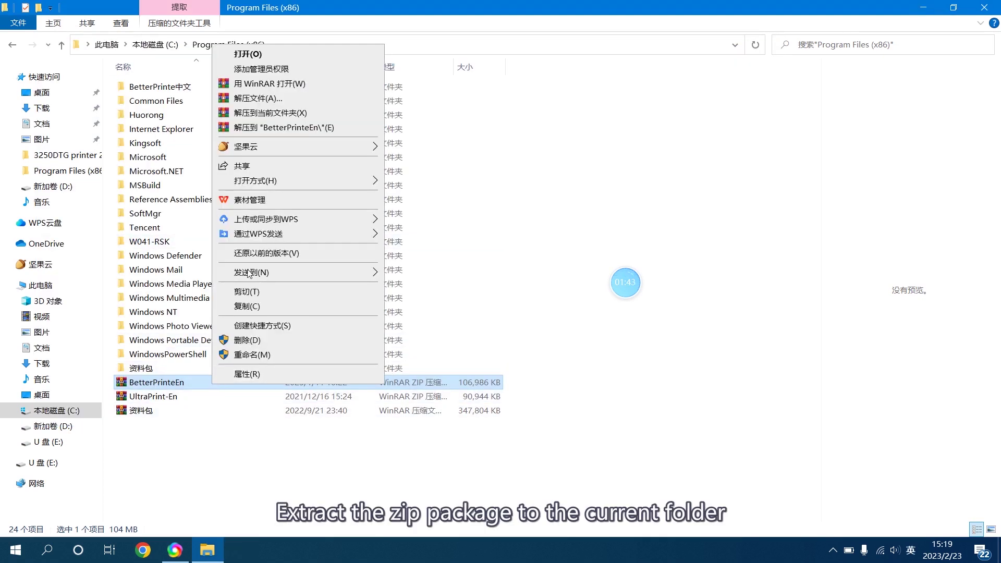
click(279, 113)
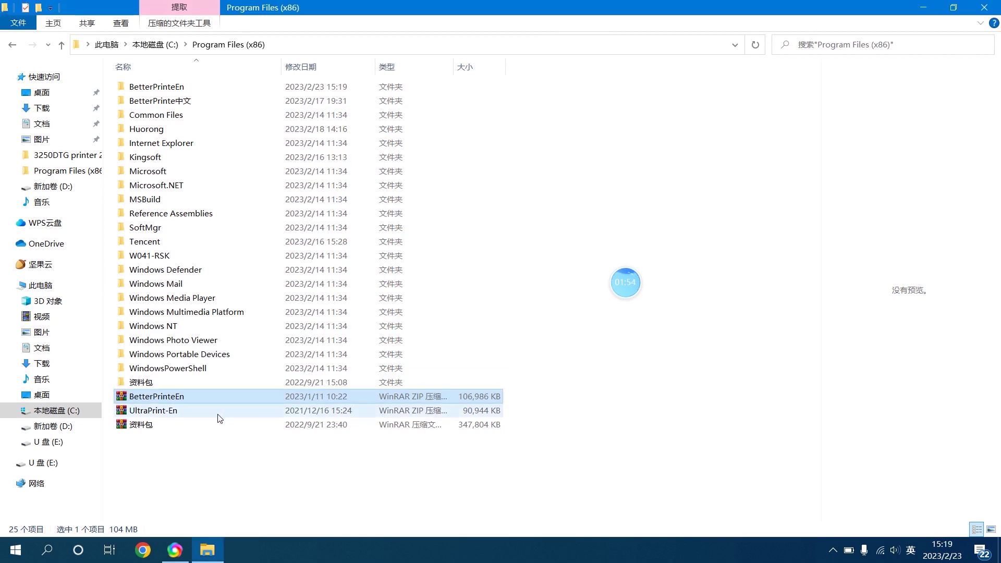
right_click(218, 416)
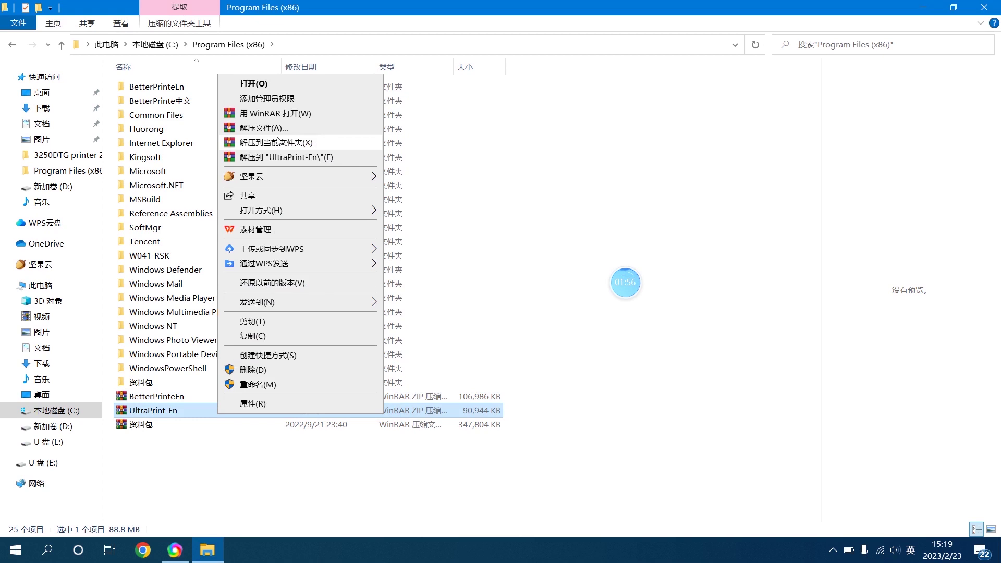
click(278, 141)
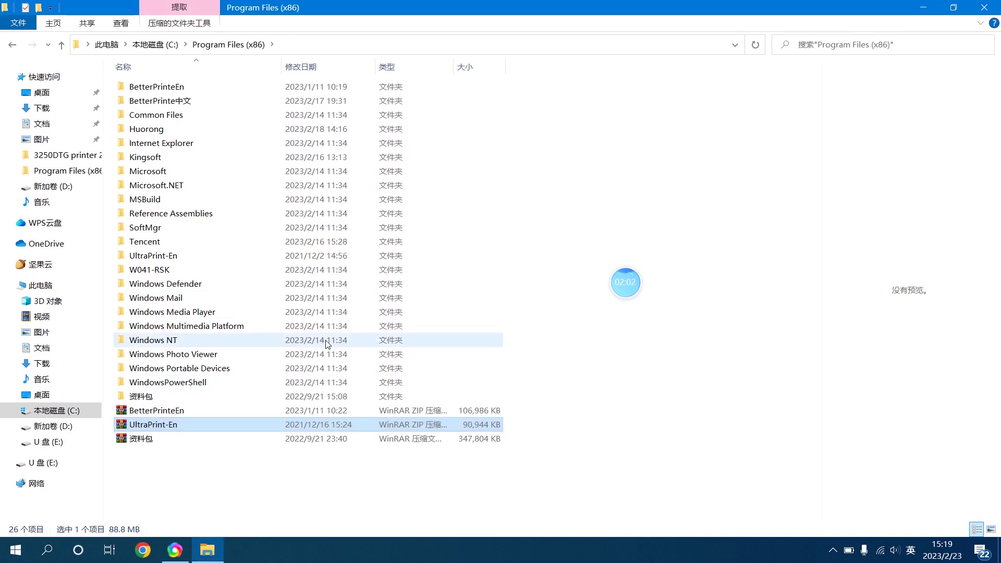
- Launch the Device 2.0 installer from the usb device folder inside the extracted BetterPrinteEn folder
click(183, 411)
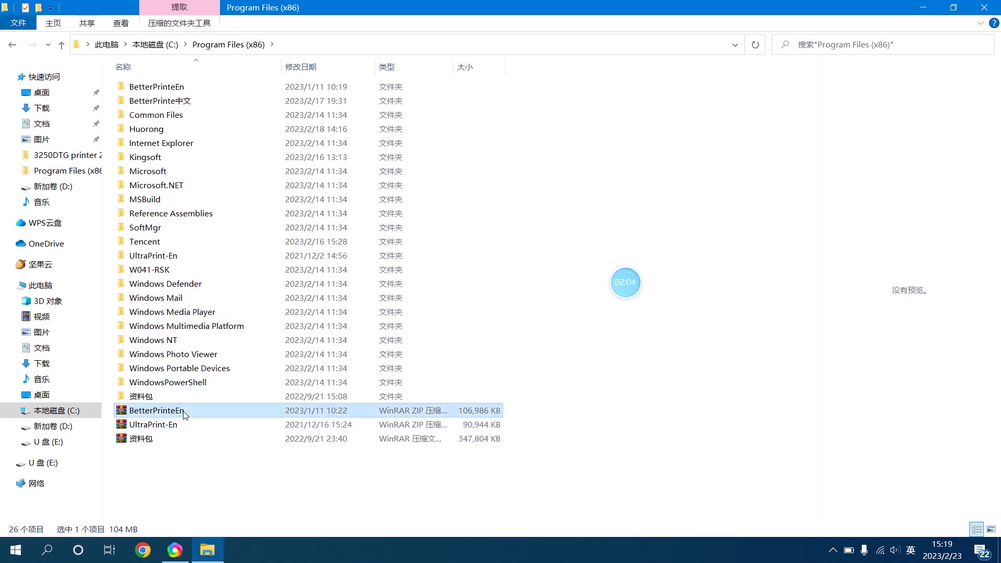
double_click(199, 87)
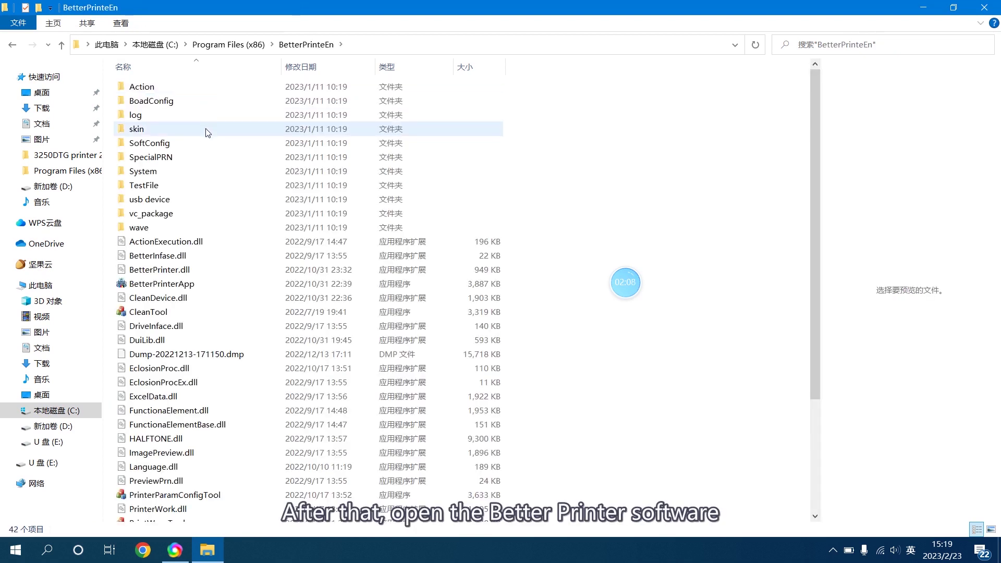
double_click(164, 203)
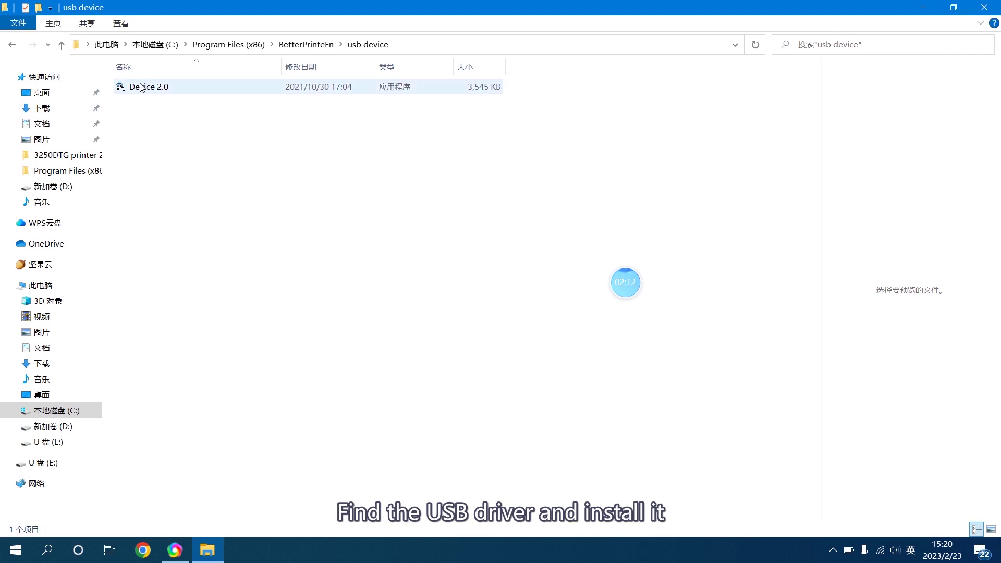
double_click(143, 87)
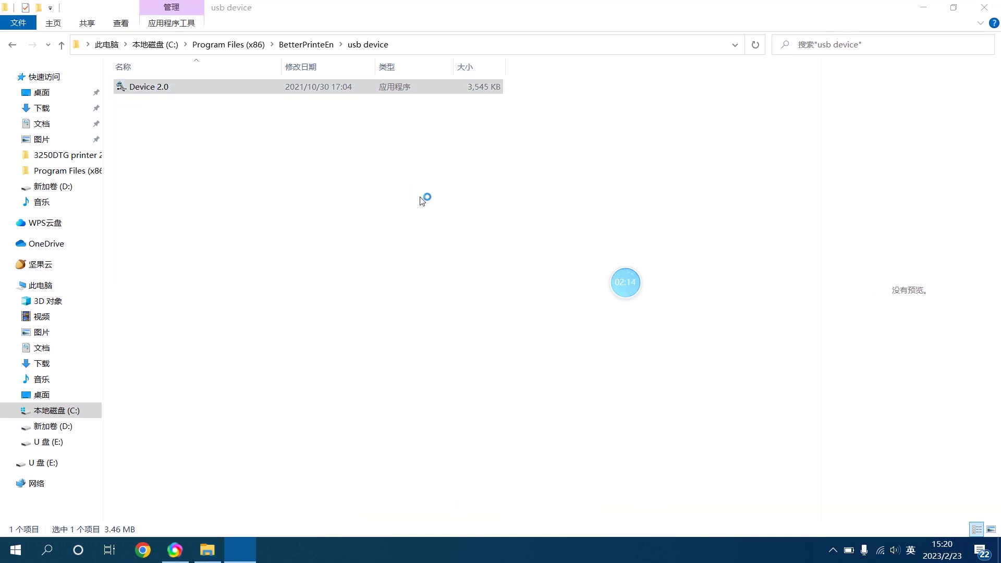
- Install the USB driver through the device driver wizard, allowing the Cypress universal serial bus controller software
click(615, 392)
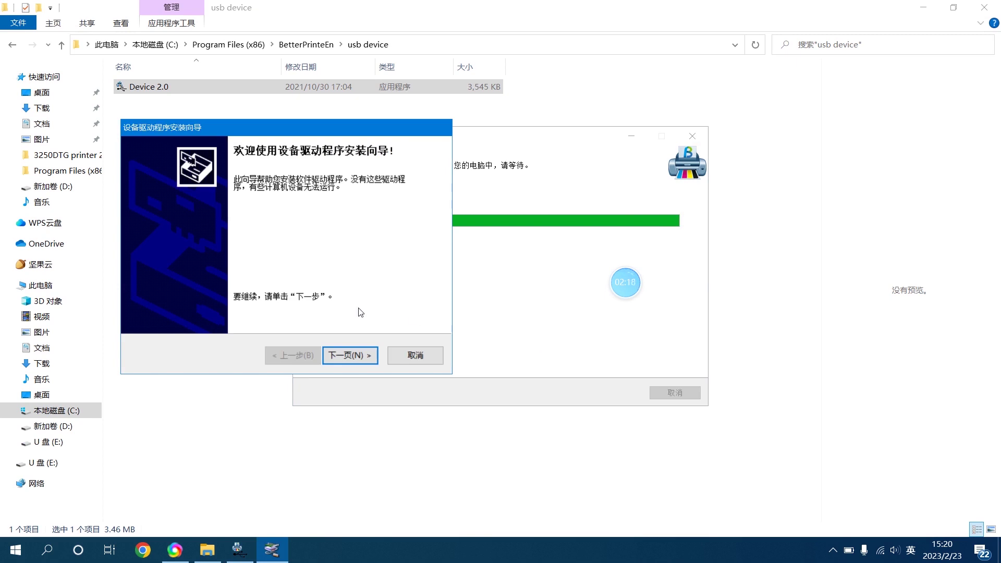
click(350, 356)
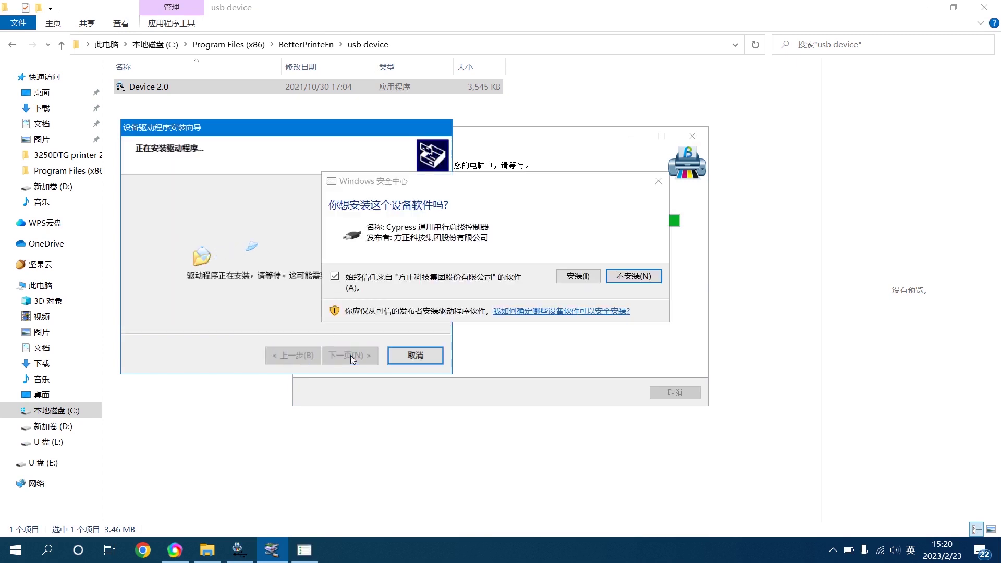
click(578, 275)
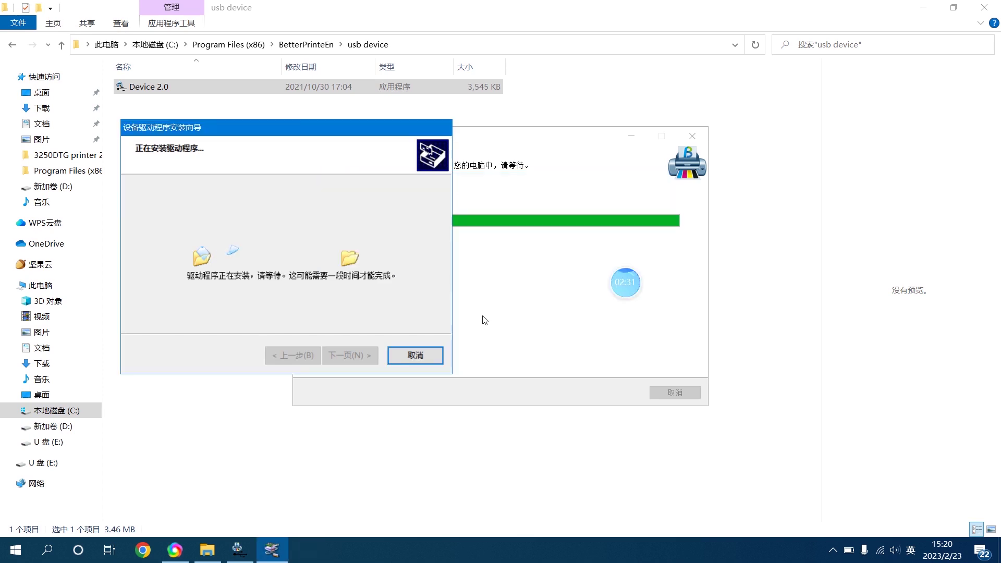
click(362, 352)
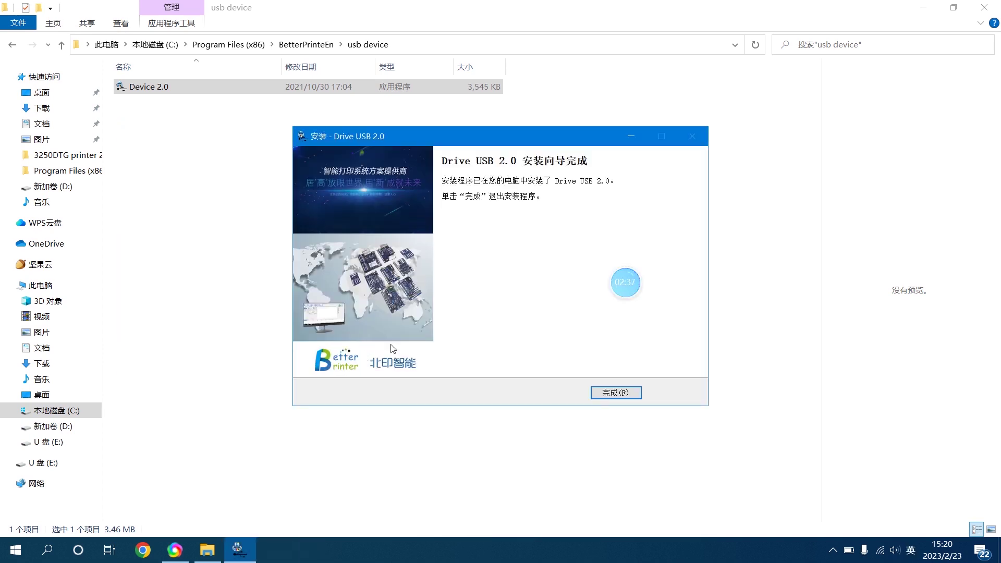
- Finish the Drive USB 2.0 setup and open the vc_package folder inside BetterPrinteEn
click(617, 395)
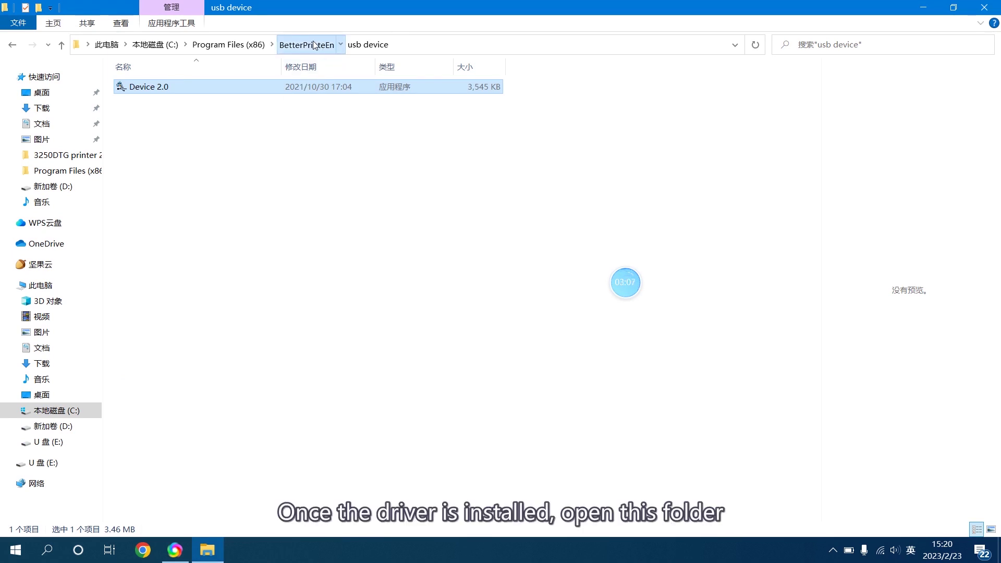
click(311, 46)
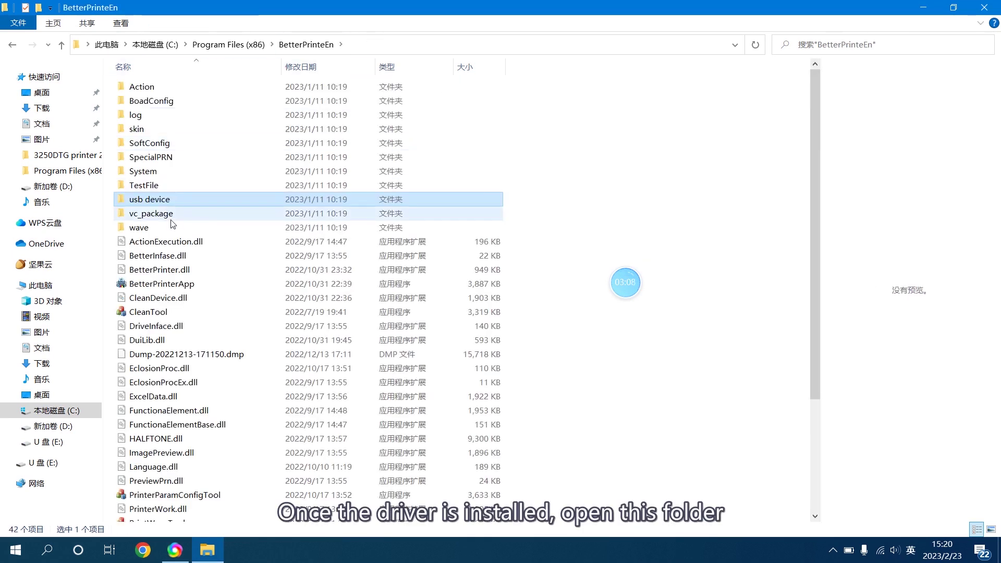
click(166, 214)
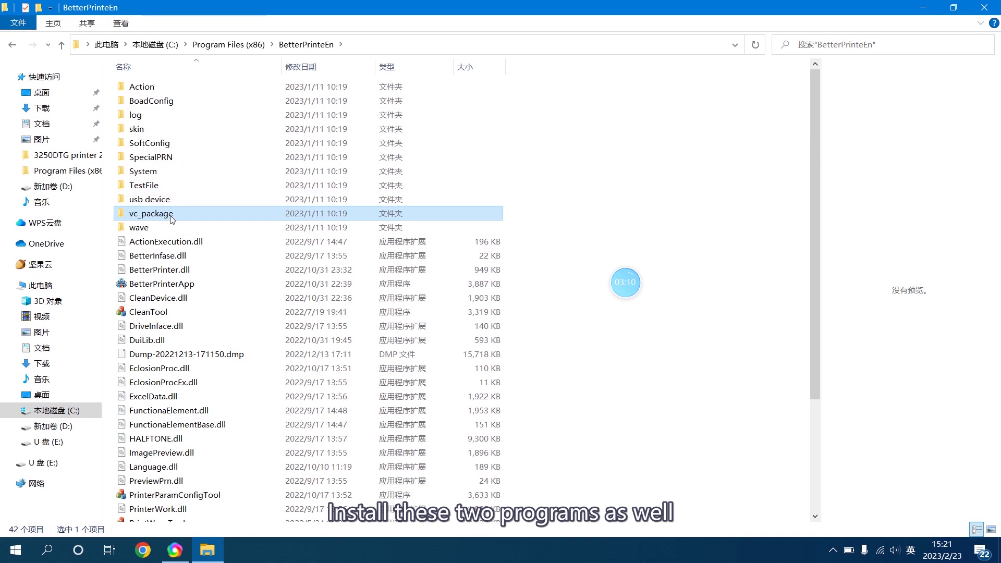
double_click(167, 215)
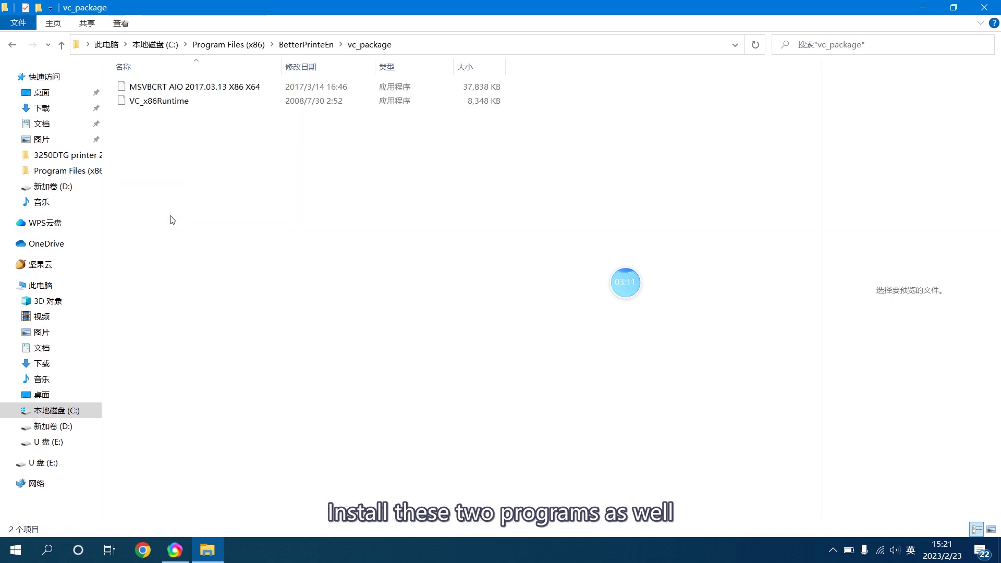
- Install the Microsoft runtime library collection from MSVBCRT AIO 2017.03.13 X86 X64 and complete its setup wizard
click(189, 86)
key(Down)
double_click(193, 87)
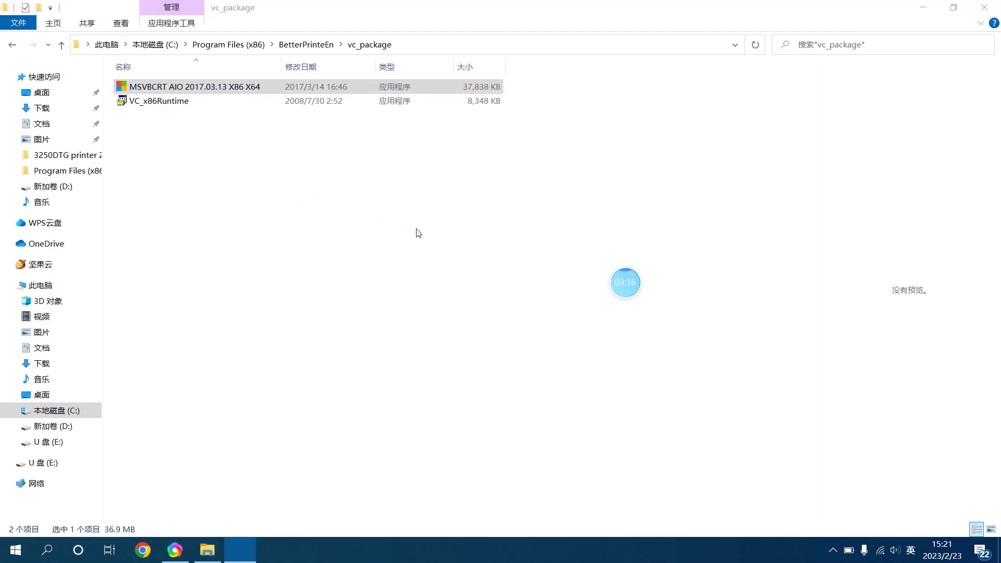
click(580, 372)
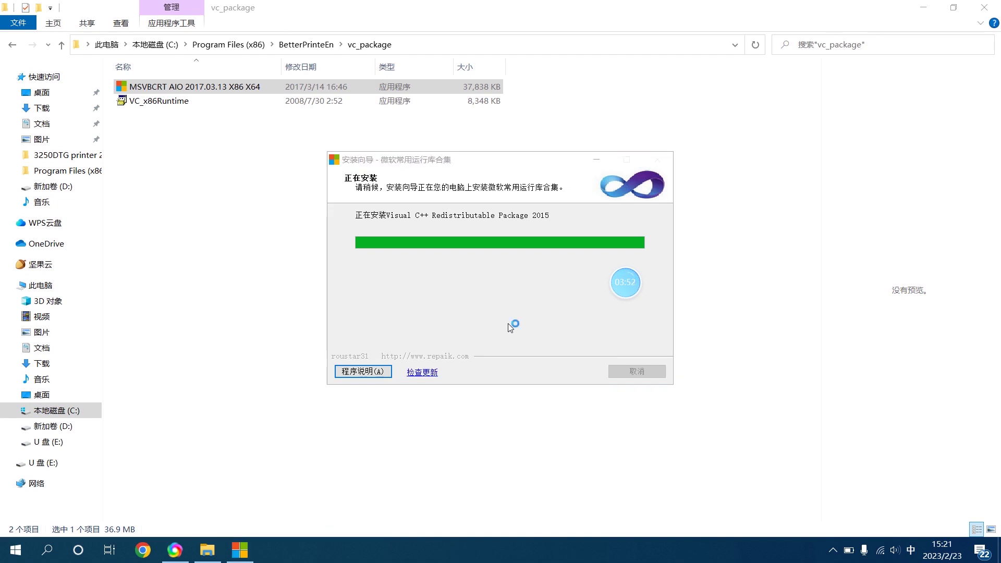
click(571, 371)
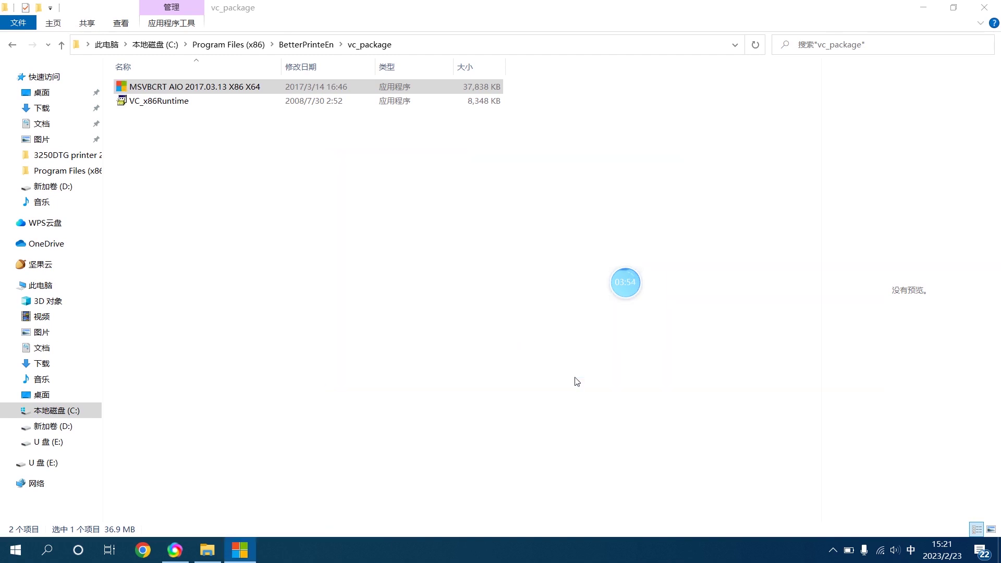
- Install the Visual C++ 2008 x86 Runtime from VC_x86Runtime, accepting the licence terms and finishing the setup
double_click(179, 102)
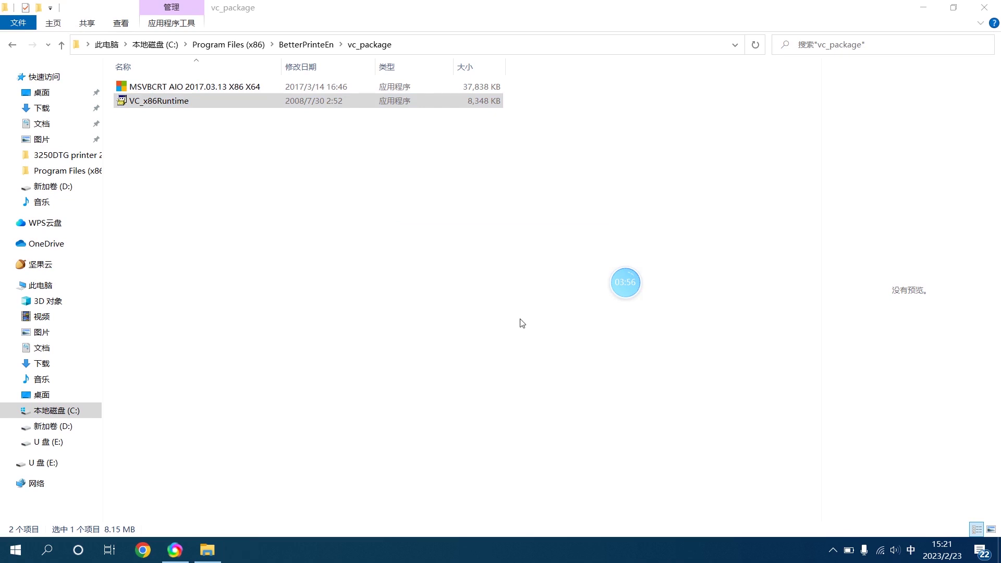
click(575, 405)
click(511, 373)
click(572, 403)
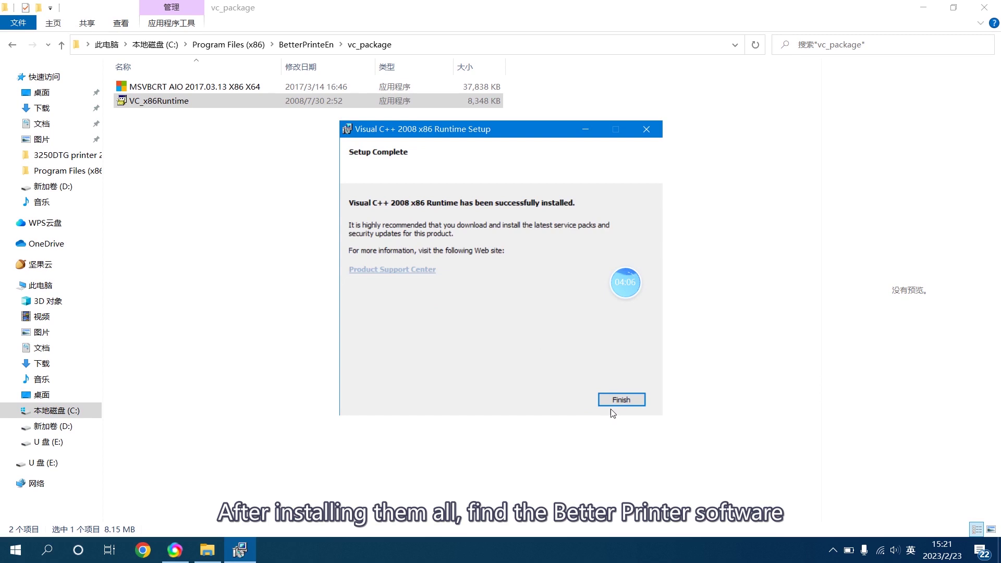
click(619, 401)
- Run BetterPrinterApp from the BetterPrinteEn folder as administrator, then close the program window
click(277, 239)
click(310, 46)
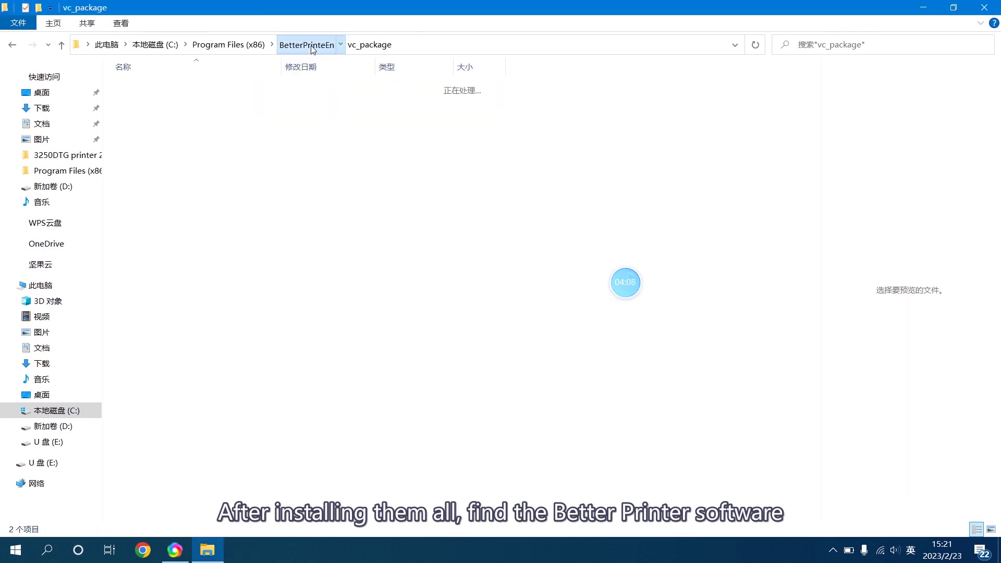
click(205, 283)
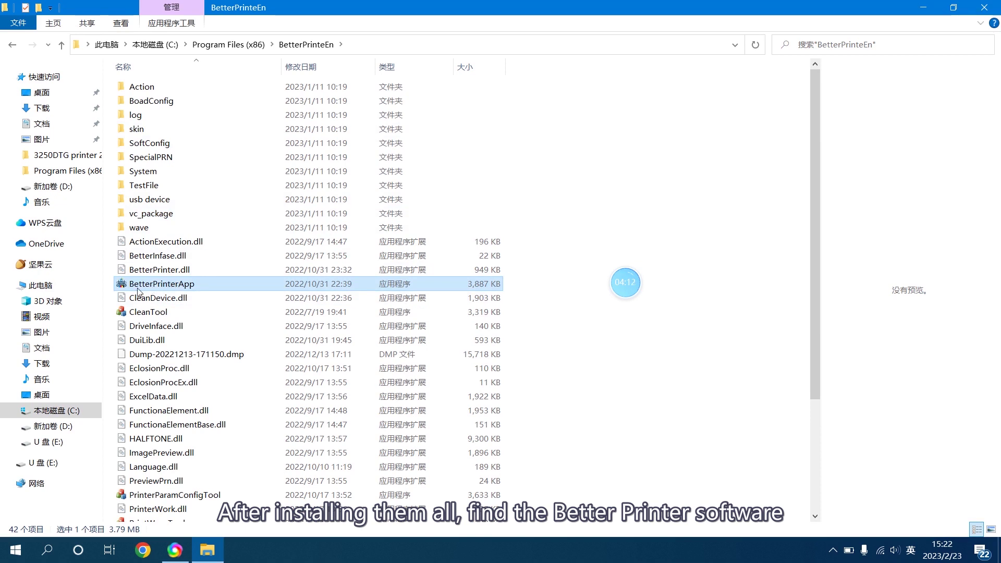
right_click(189, 282)
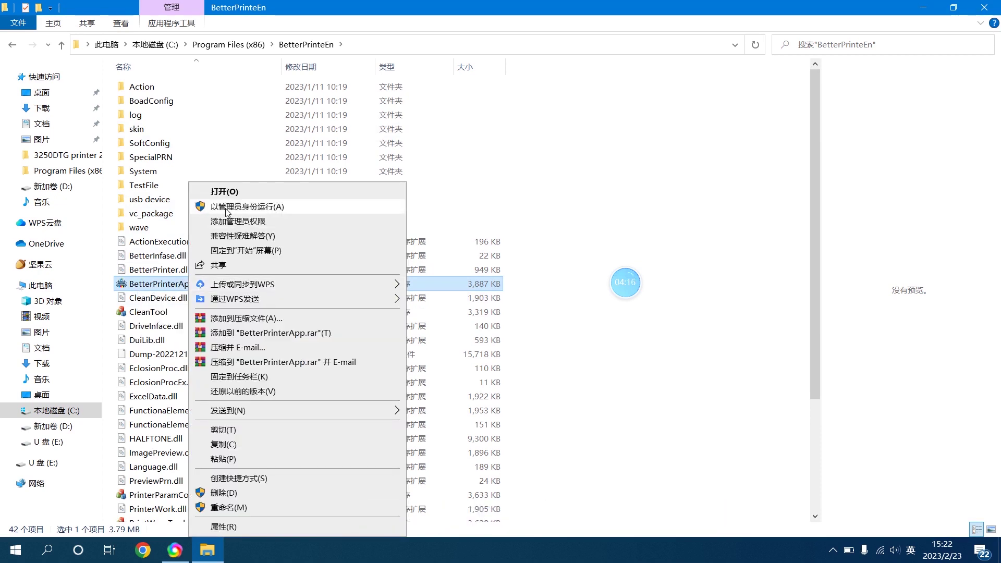
click(259, 208)
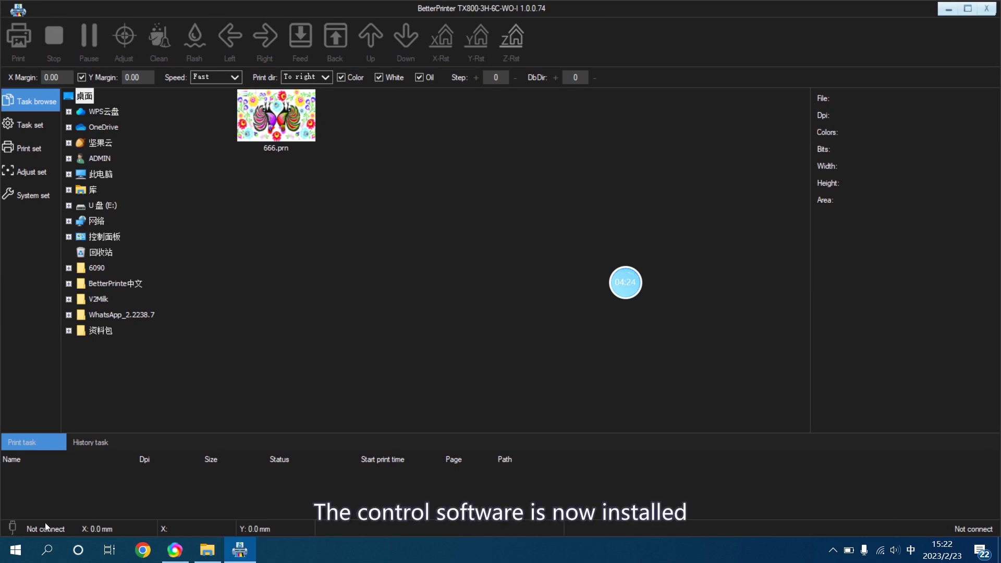
click(985, 8)
- Send a desktop shortcut for BetterPrinterApp
right_click(177, 290)
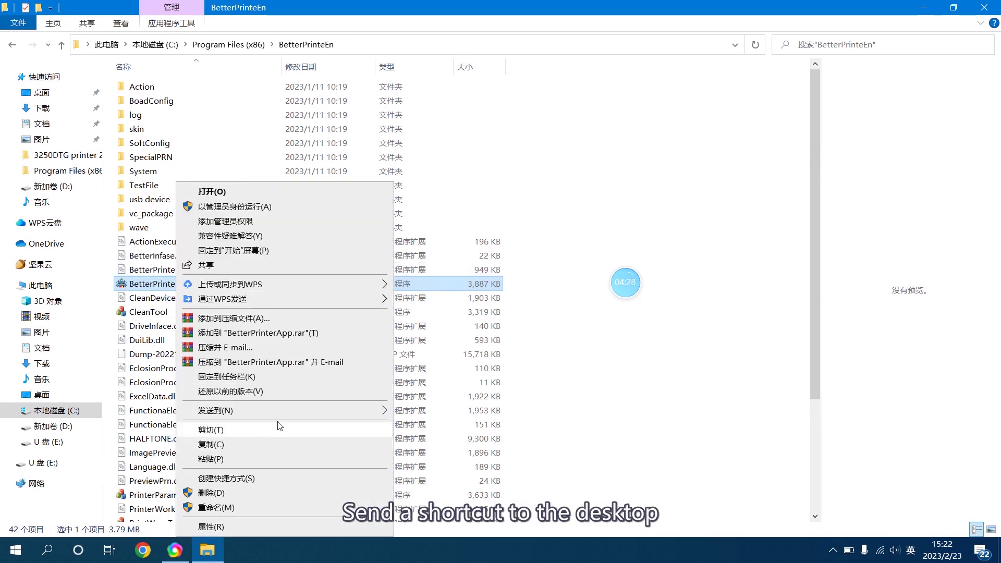
mouse_move(307, 410)
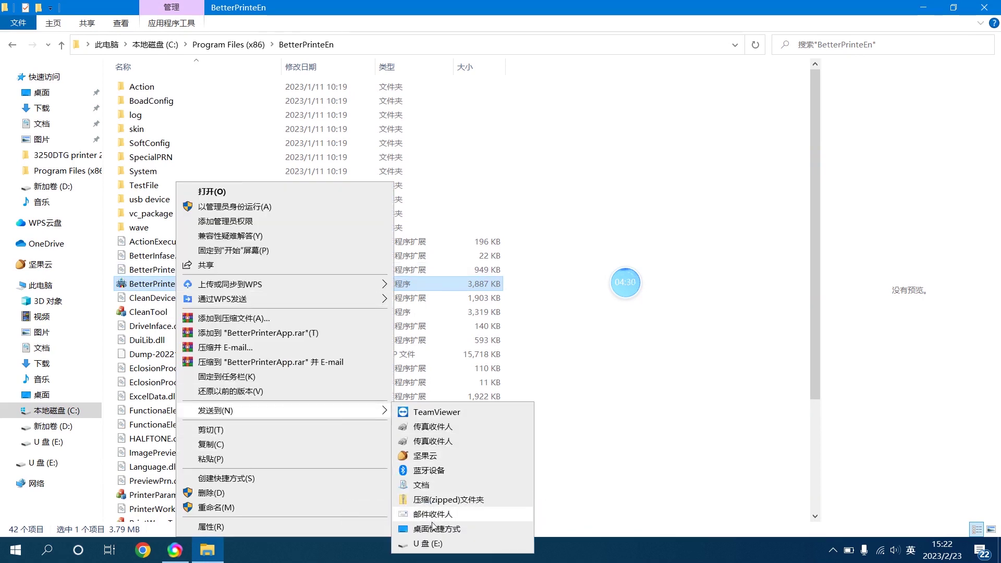
click(427, 543)
click(521, 313)
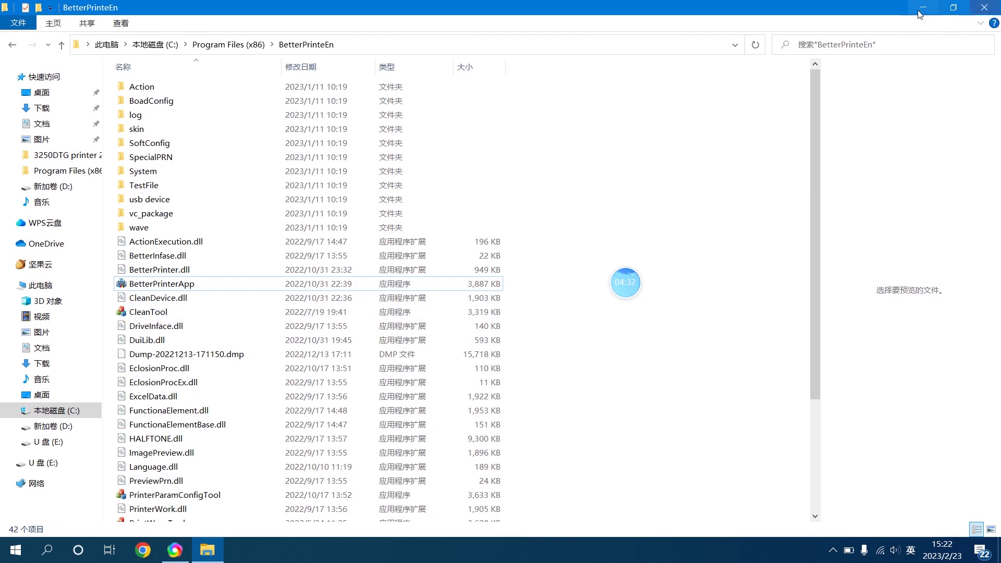
- Send a desktop shortcut for the UltraPrint application found in the UltraPrint-En folder of Program Files (x86)
click(228, 45)
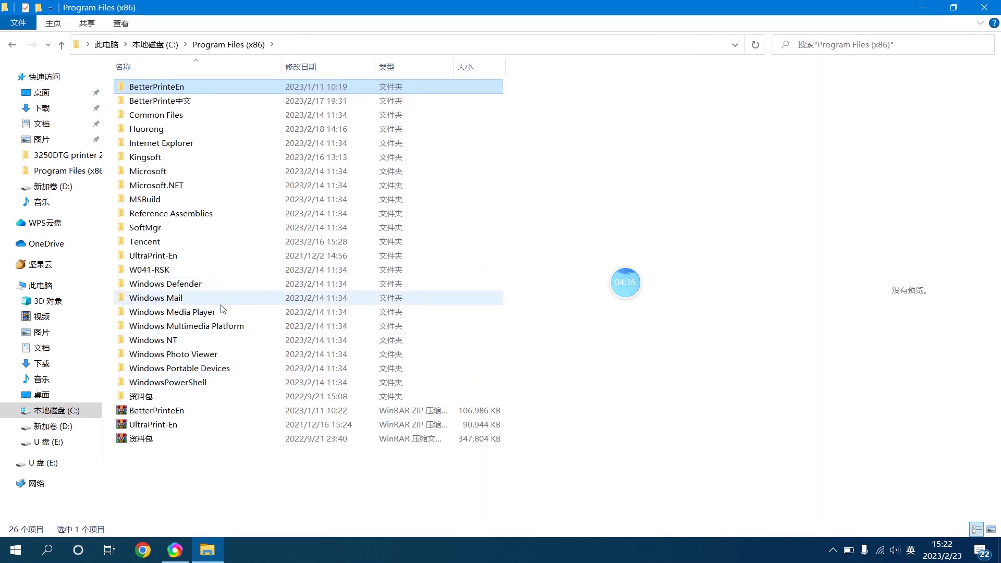
double_click(174, 260)
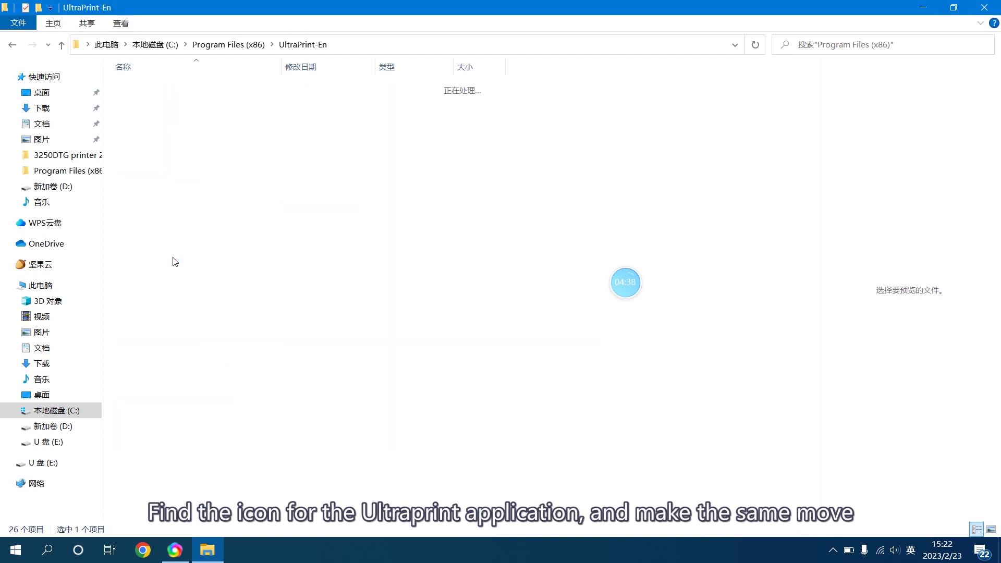
scroll(189, 245, down, 5)
scroll(189, 244, down, 20)
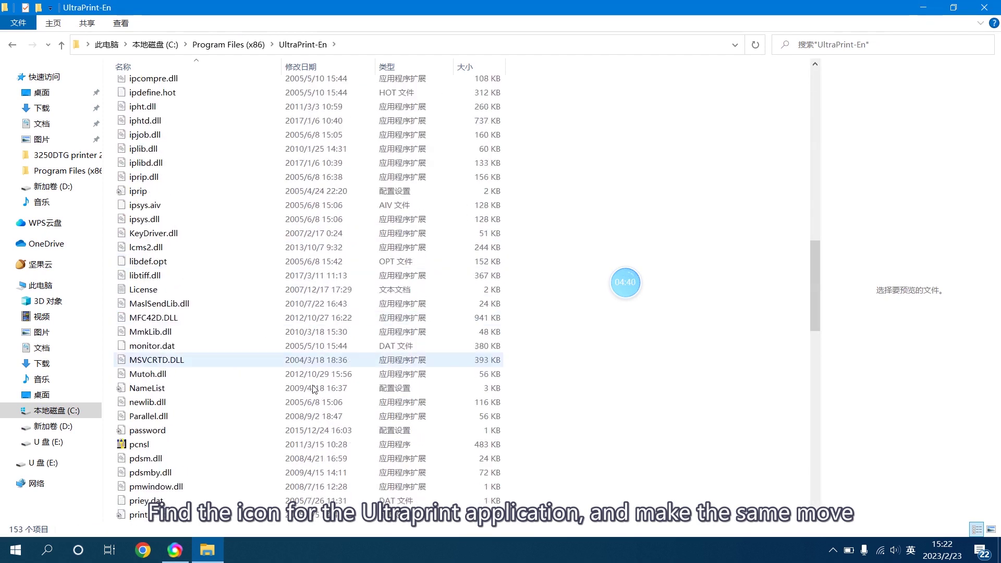
scroll(153, 385, down, 10)
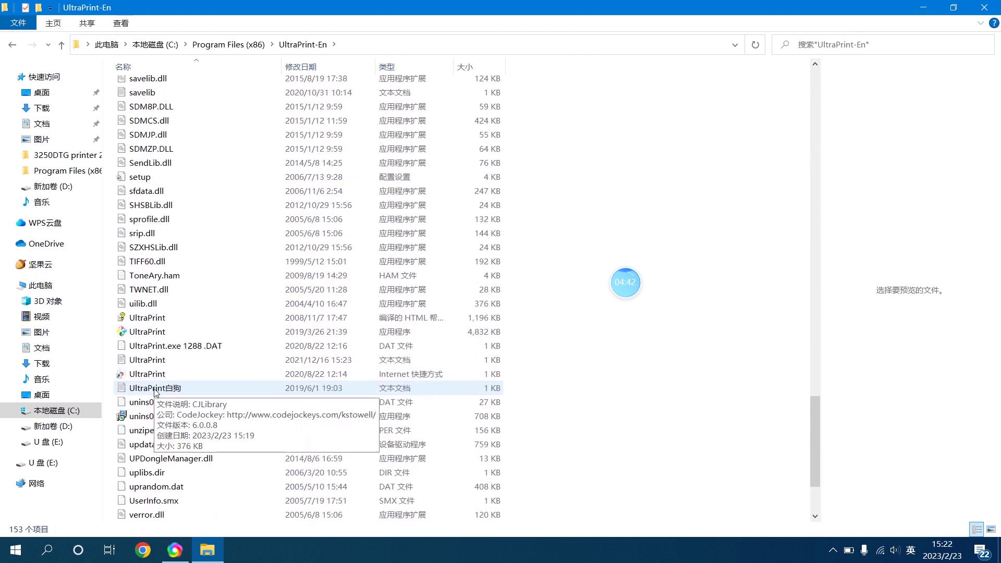
click(140, 249)
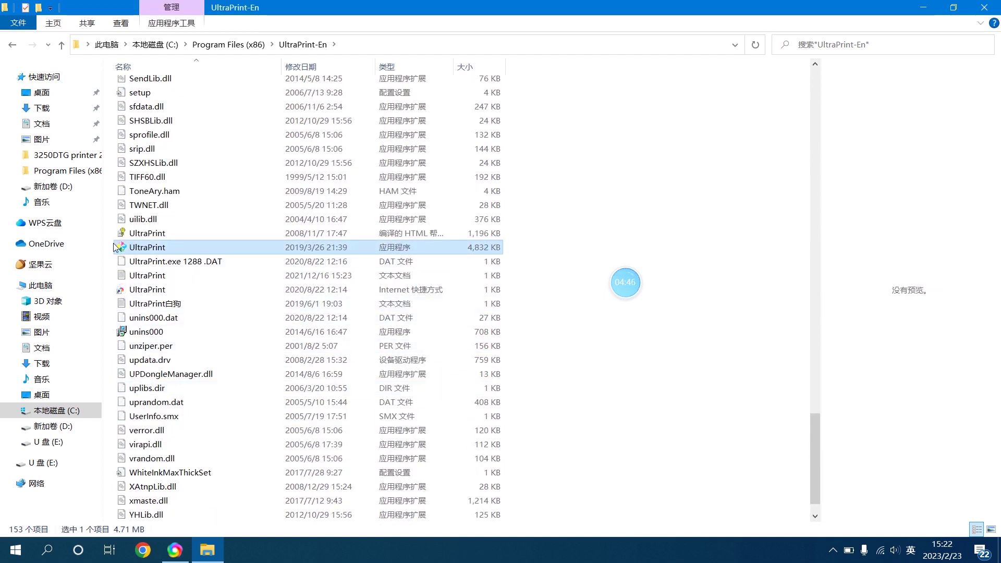
right_click(142, 249)
mouse_move(284, 412)
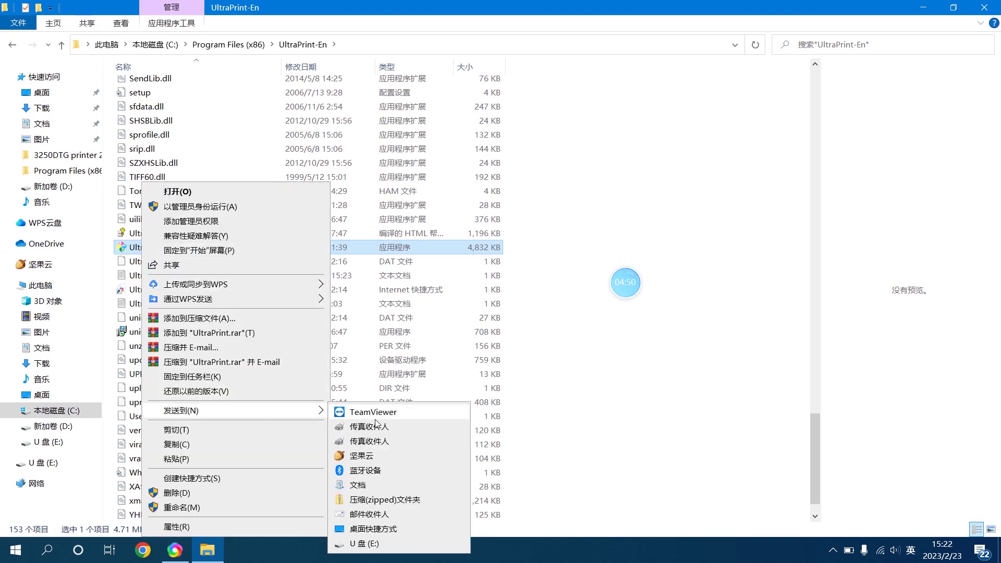
click(386, 529)
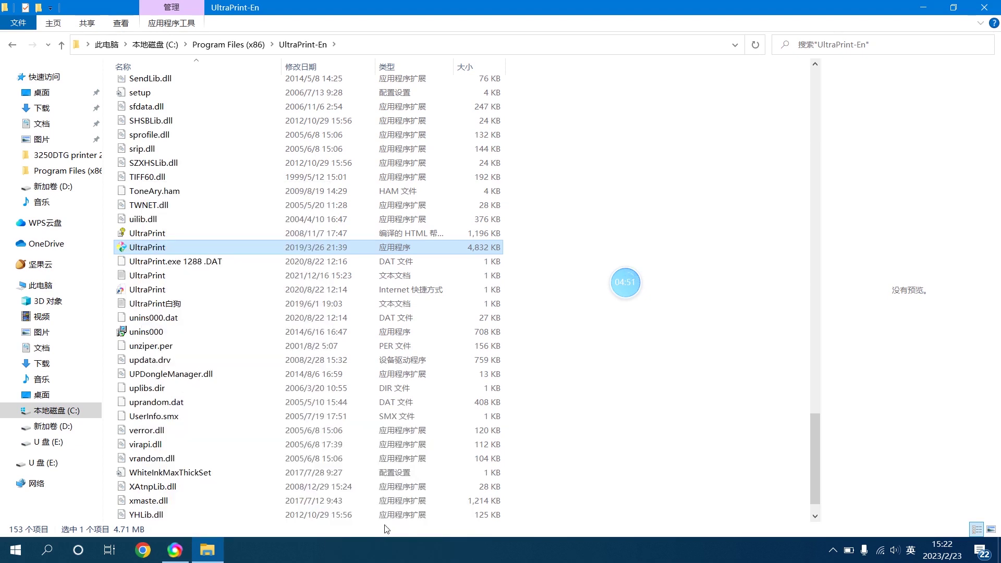
- Launch UltraPrint from its desktop shortcut and create a new blank document
click(923, 7)
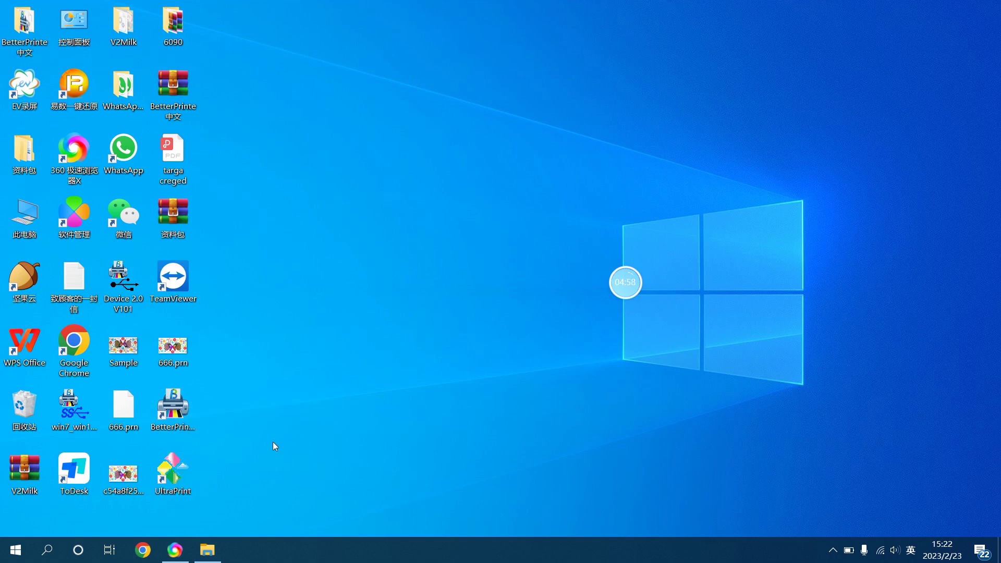
double_click(174, 465)
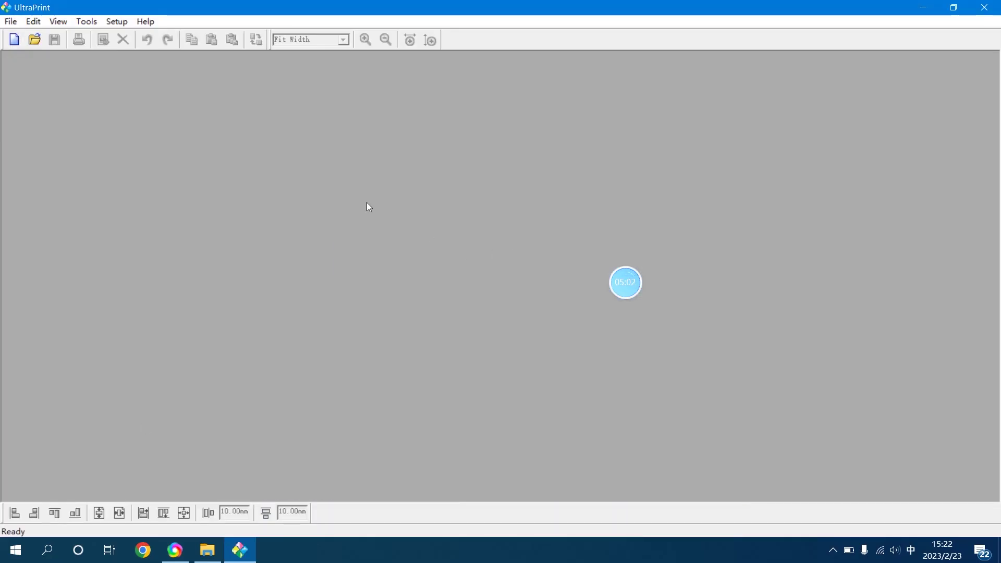
click(14, 39)
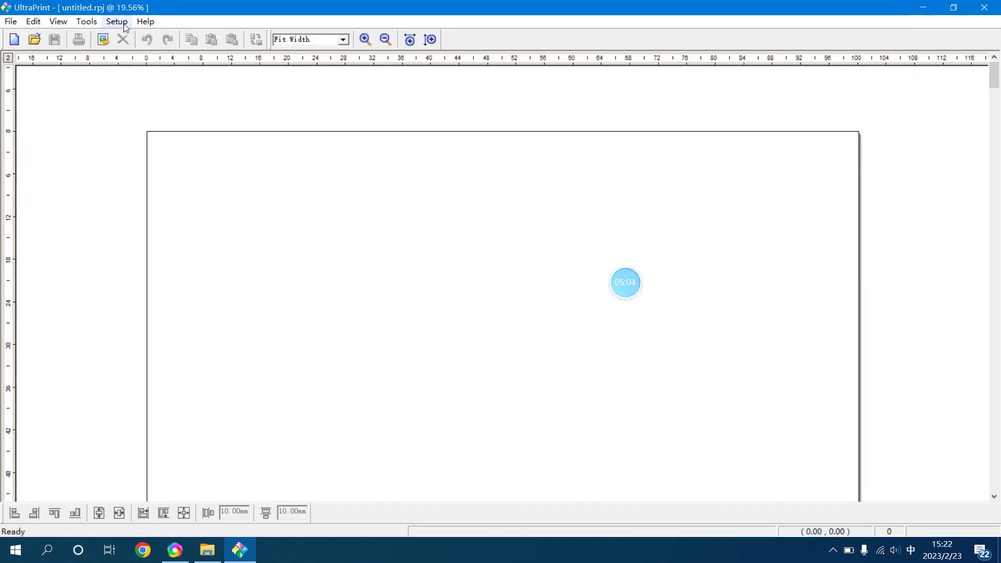
- Set the halftoning to UP_KMPCS_UV in UltraPrint's global output options
click(124, 26)
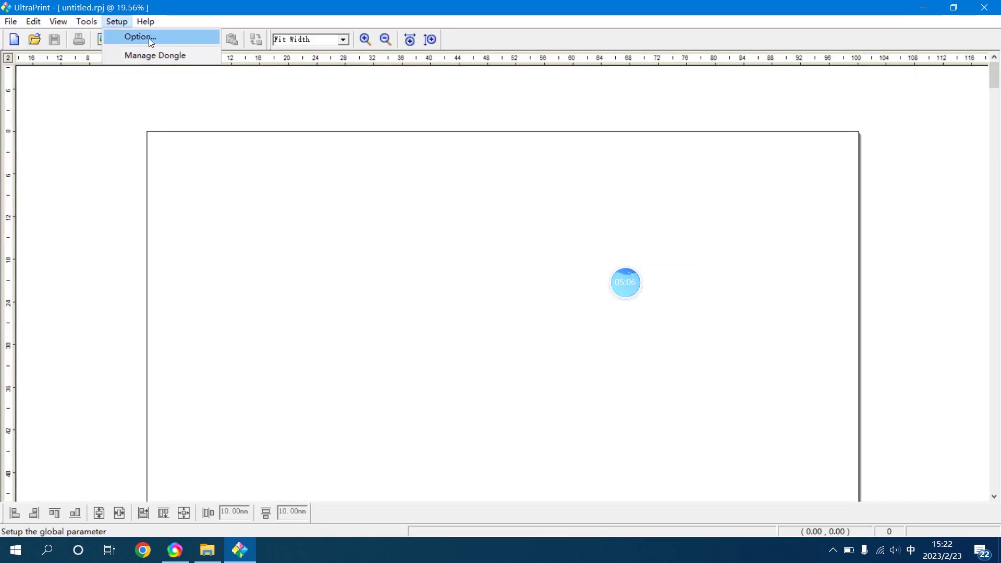
click(149, 39)
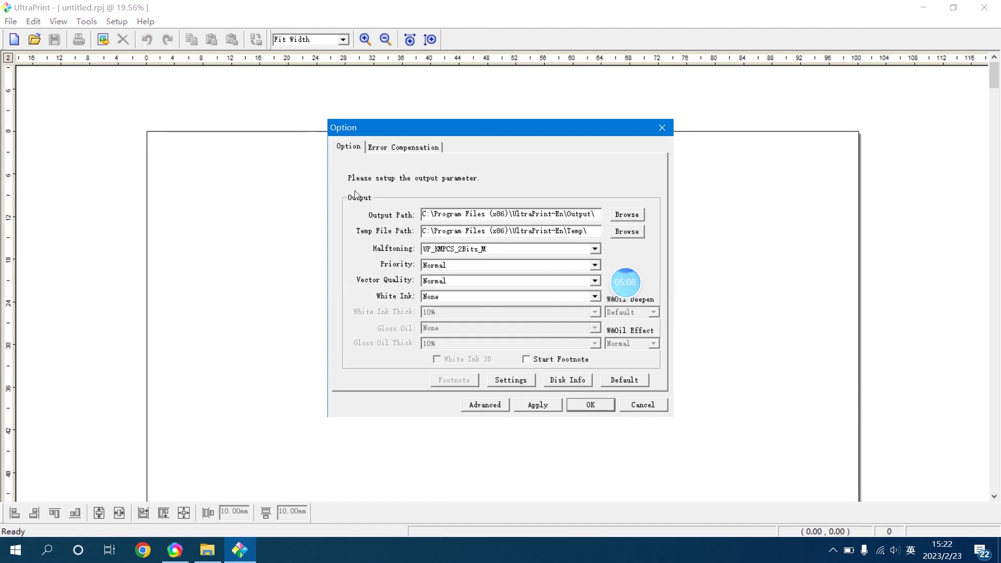
mouse_move(653, 298)
drag(633, 289, 758, 225)
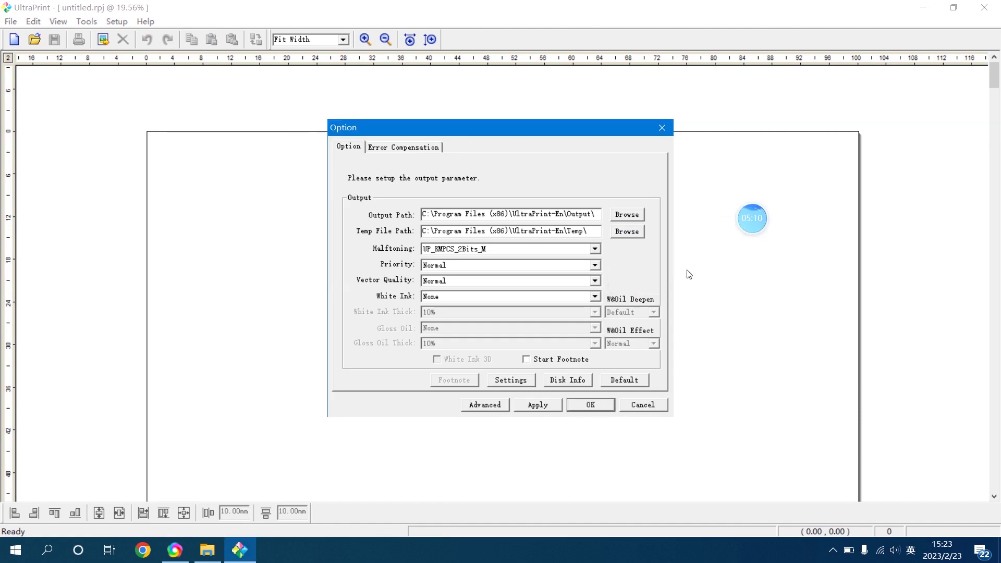
click(594, 249)
click(530, 269)
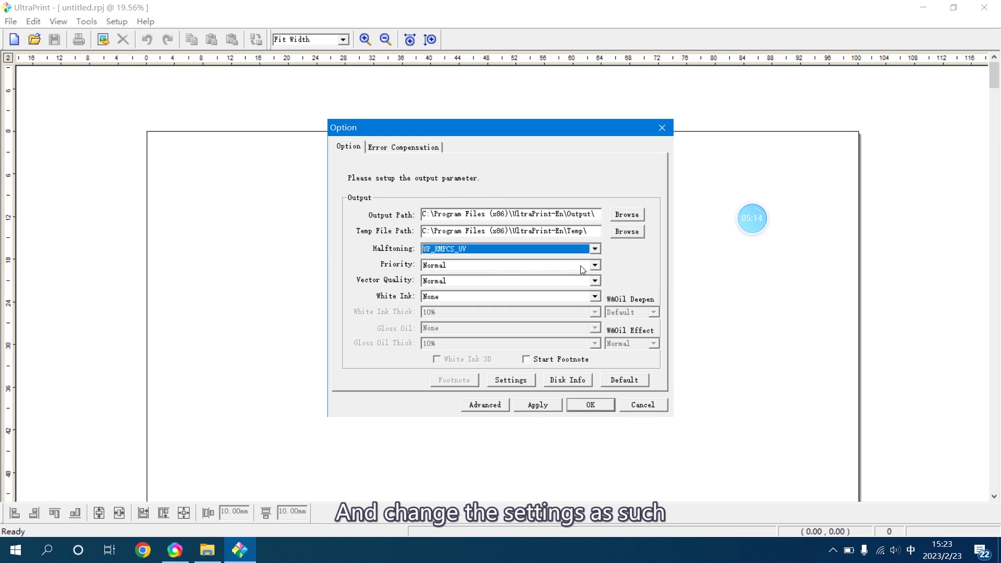
- Set both White Ink and Gloss Oil to Full in the output options
click(595, 297)
click(514, 333)
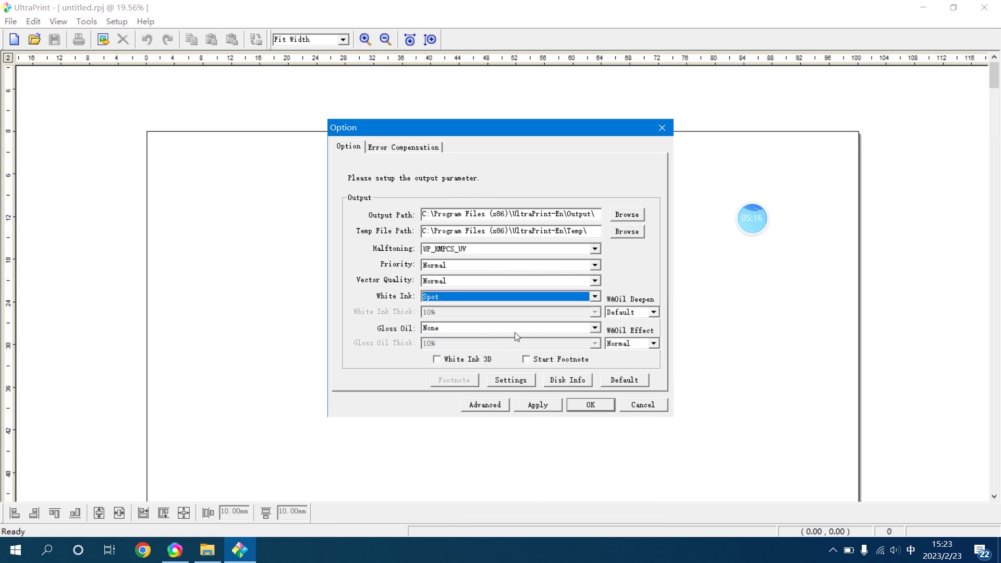
click(594, 297)
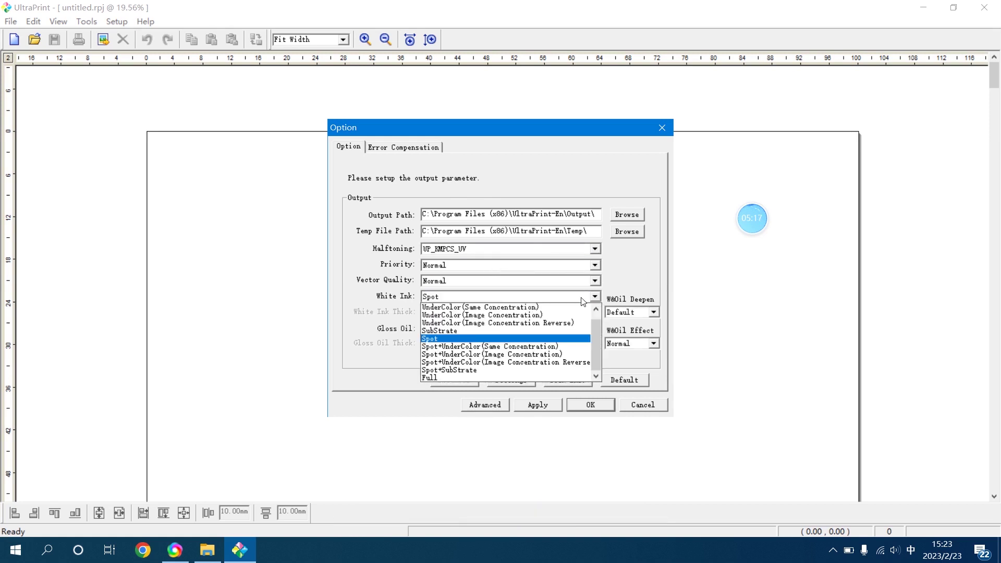
click(544, 382)
click(594, 328)
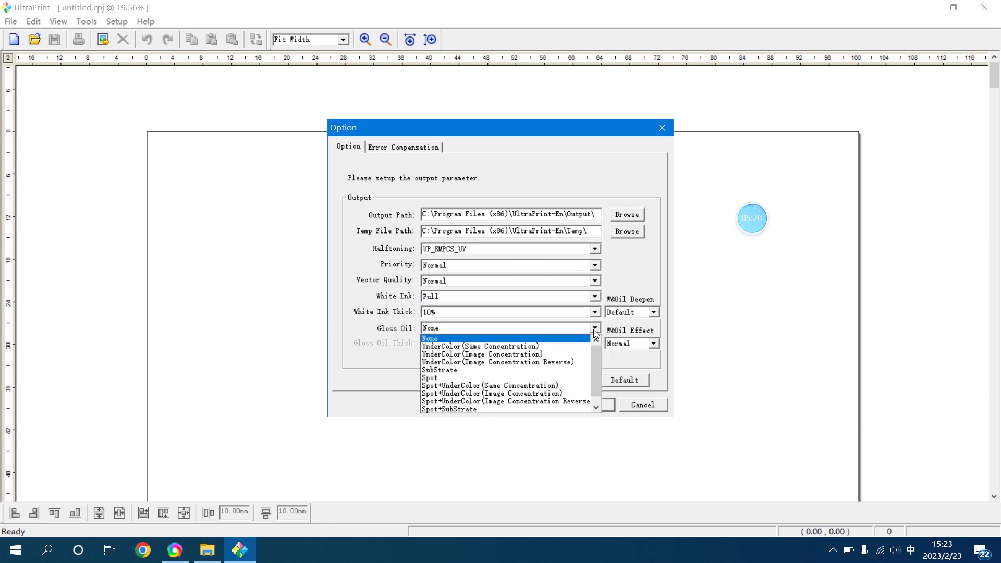
click(485, 408)
- Set the gloss oil thickness and the white ink thickness to 100%
click(548, 344)
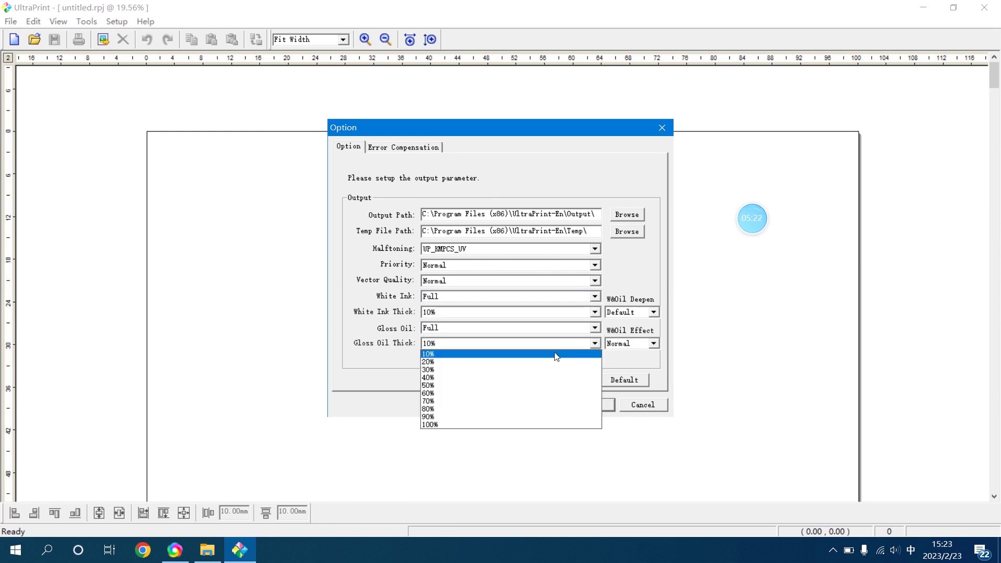
click(472, 423)
click(553, 313)
click(510, 394)
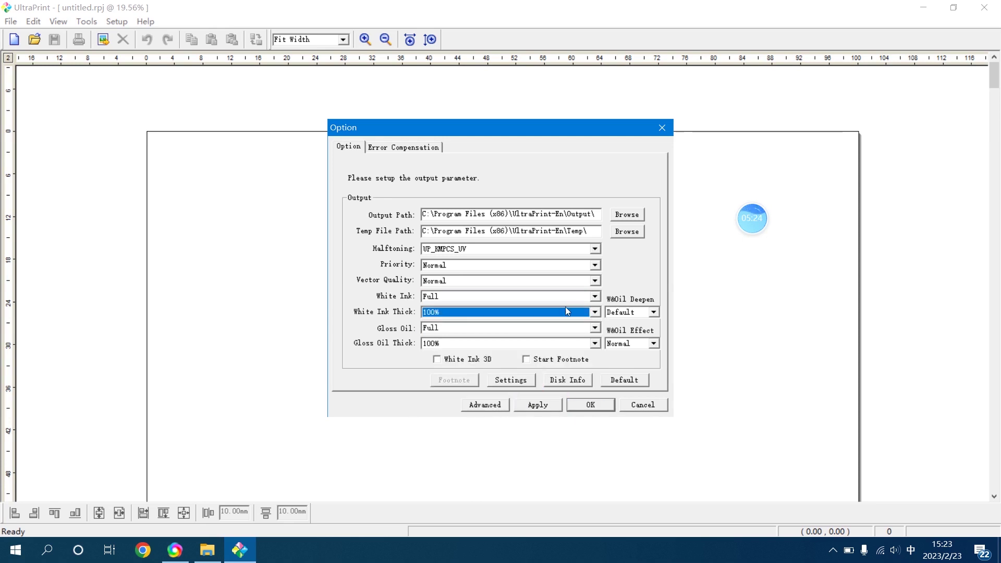
- Set both White Ink and Gloss Oil to Spot, keep the W&Oil Effect at Normal, and apply the output options
click(565, 296)
click(499, 342)
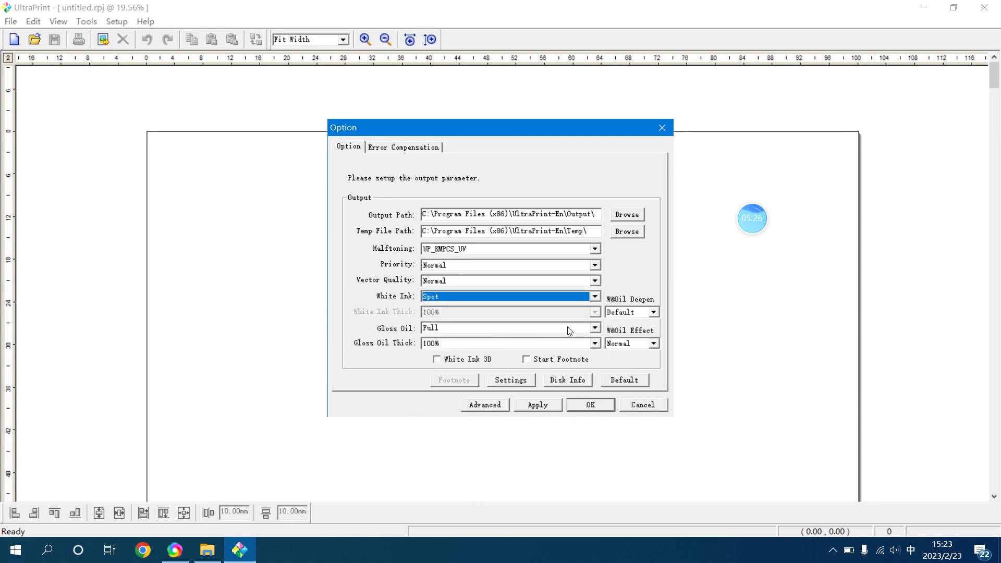
click(531, 328)
click(532, 369)
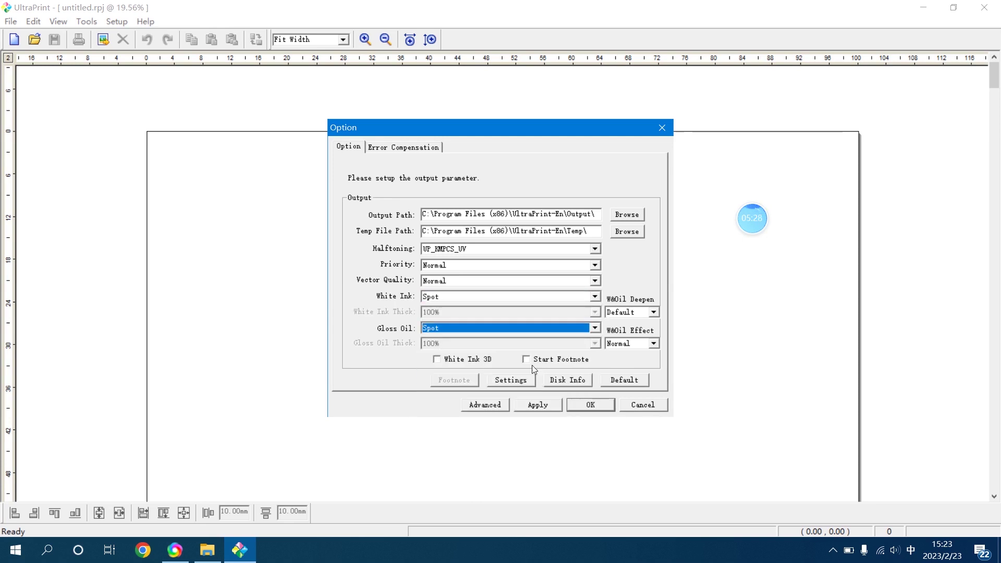
click(608, 346)
click(613, 346)
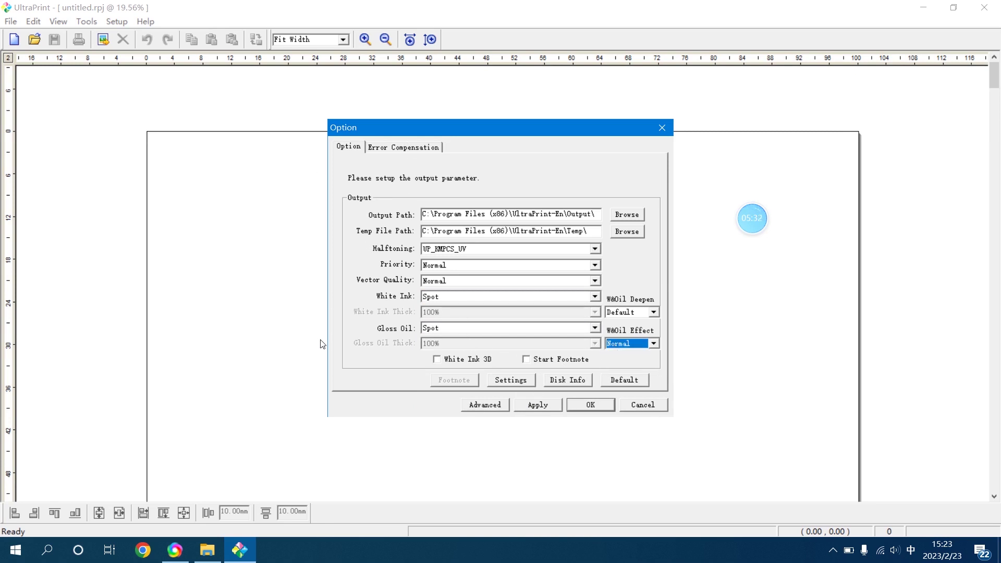
click(543, 407)
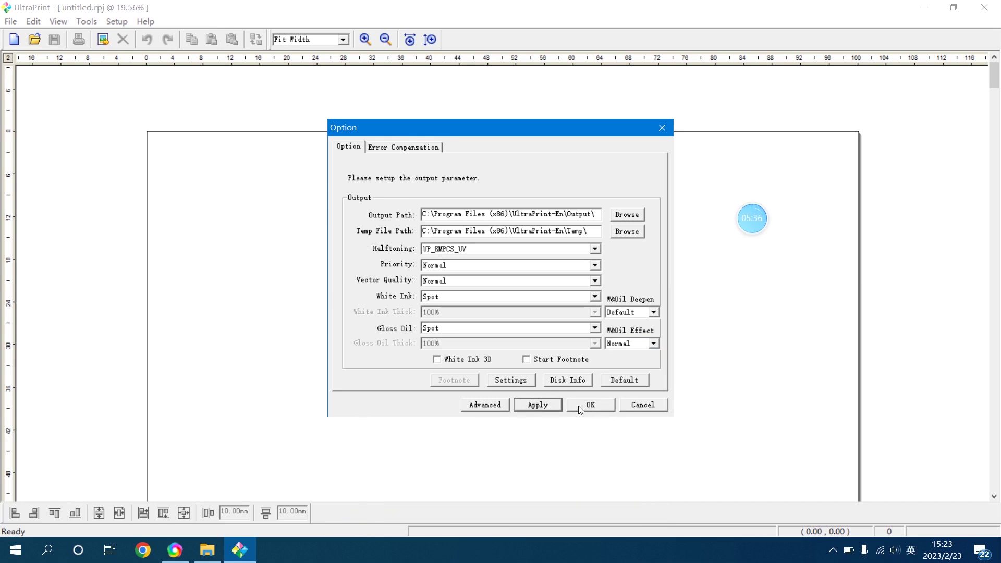
click(592, 406)
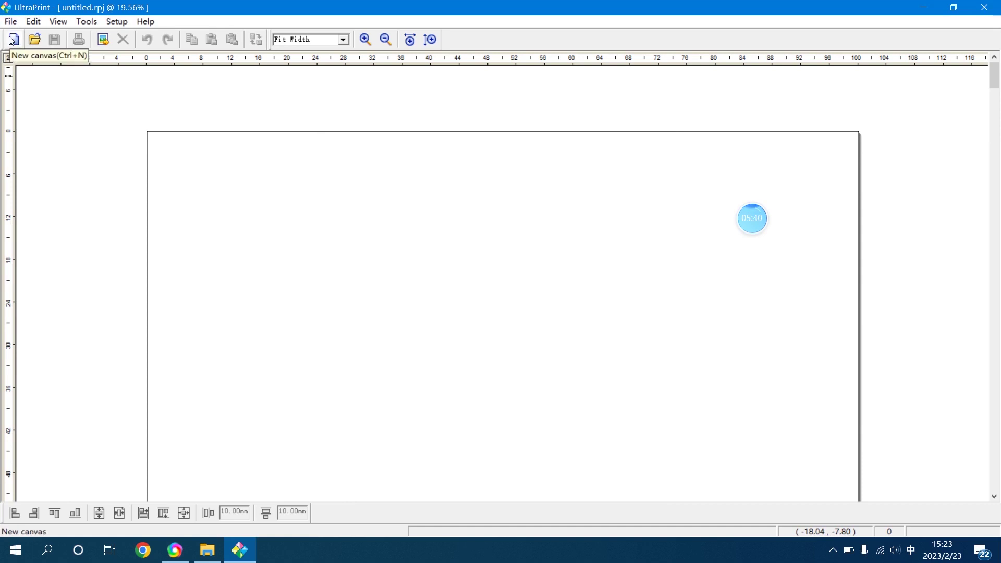
- Add the rooster-and-flowers test image from the desktop to the canvas
right_click(271, 227)
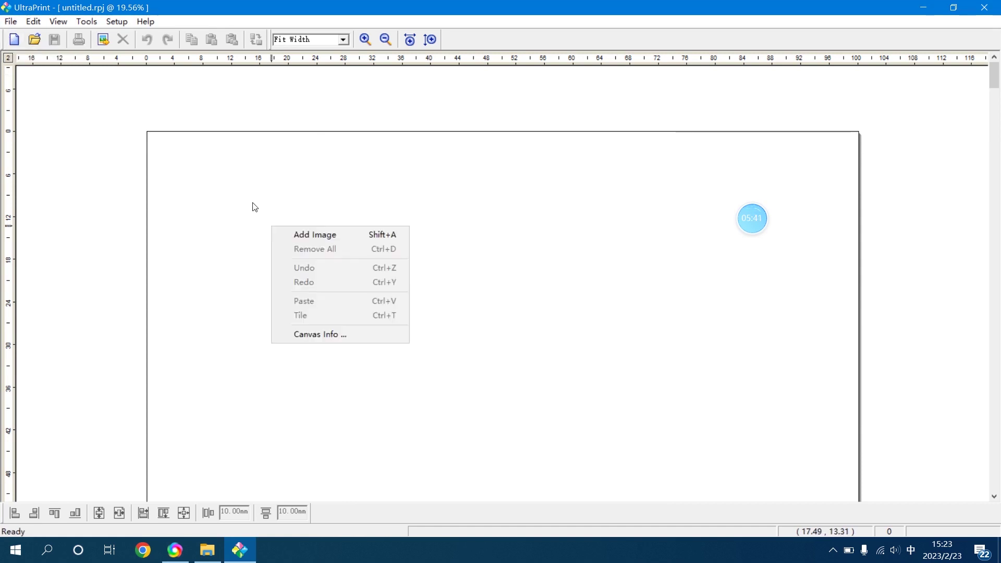
click(336, 235)
click(352, 167)
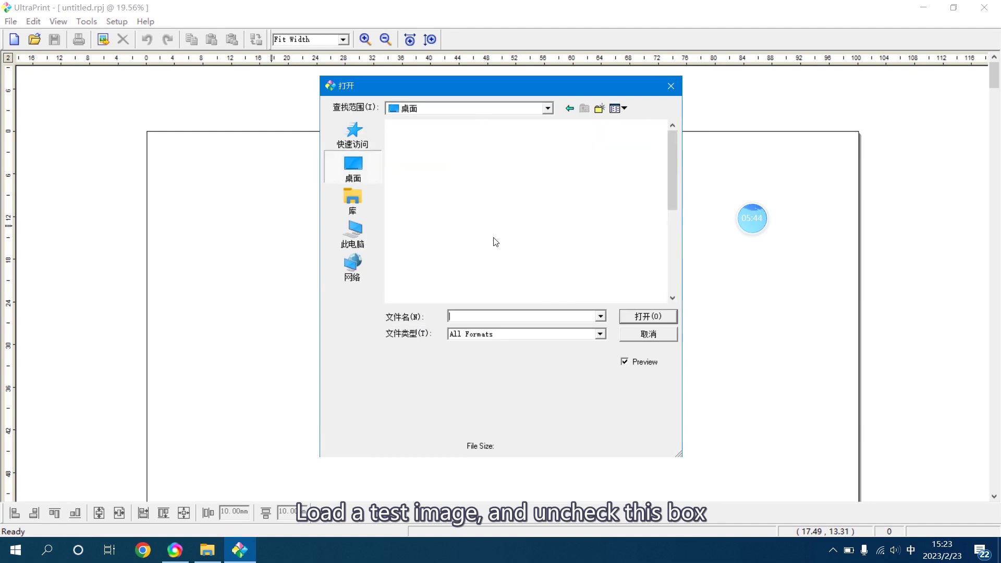
scroll(469, 245, down, 5)
double_click(429, 254)
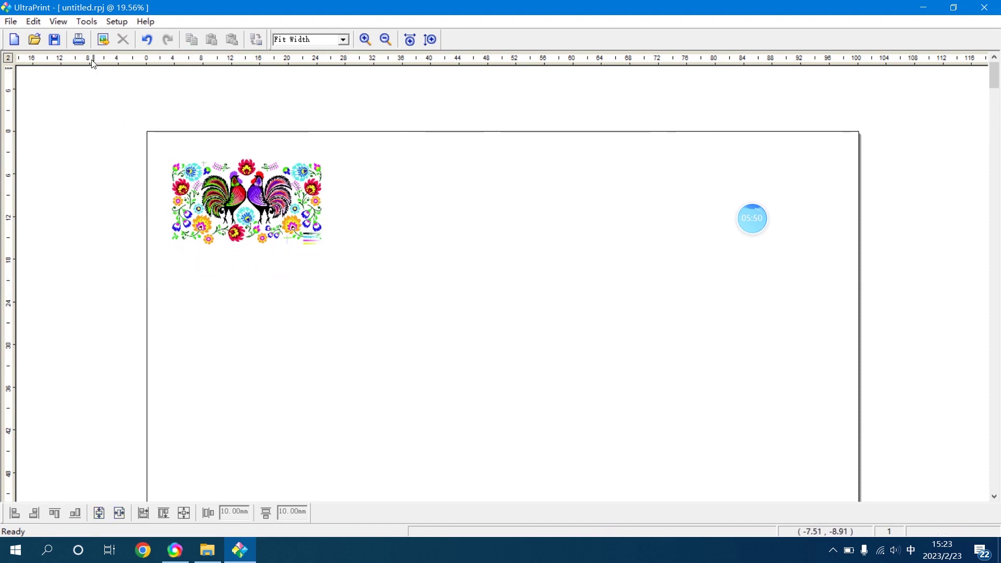
- Set up the print at 720x720 resolution with the unfiltered curve 20211103-MCY_6color_720x720_8pass
click(79, 39)
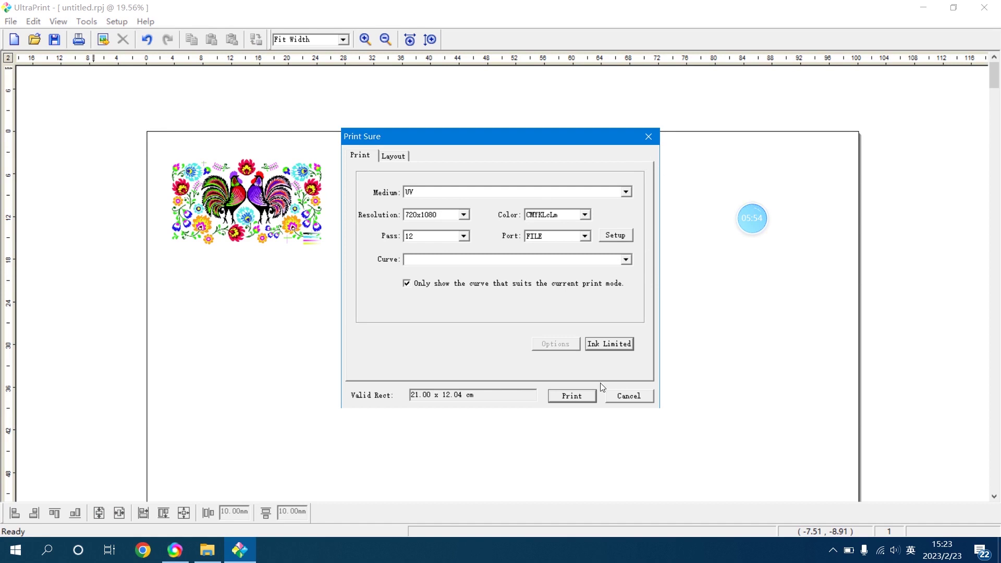
click(407, 284)
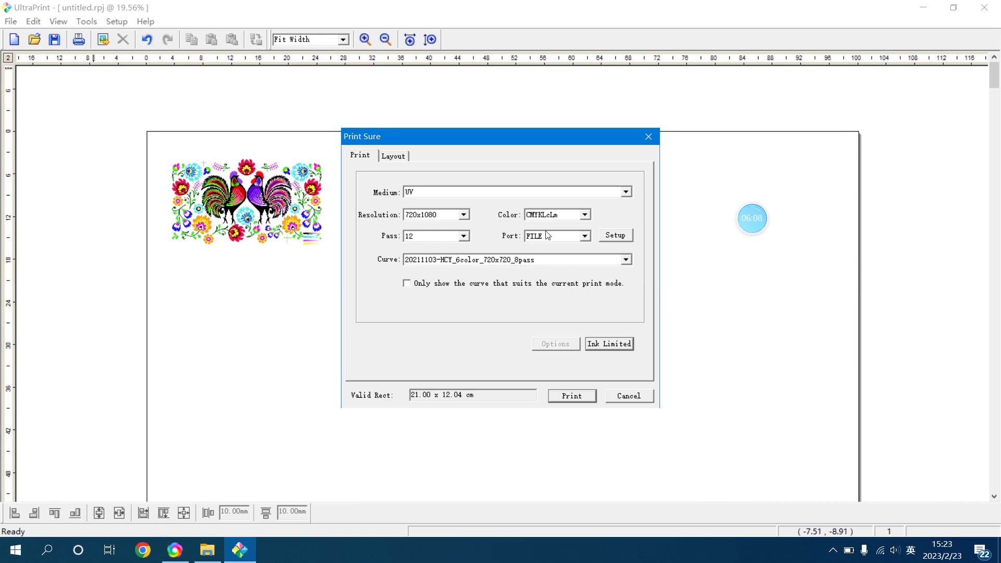
double_click(563, 219)
click(447, 214)
click(448, 215)
click(449, 217)
click(450, 226)
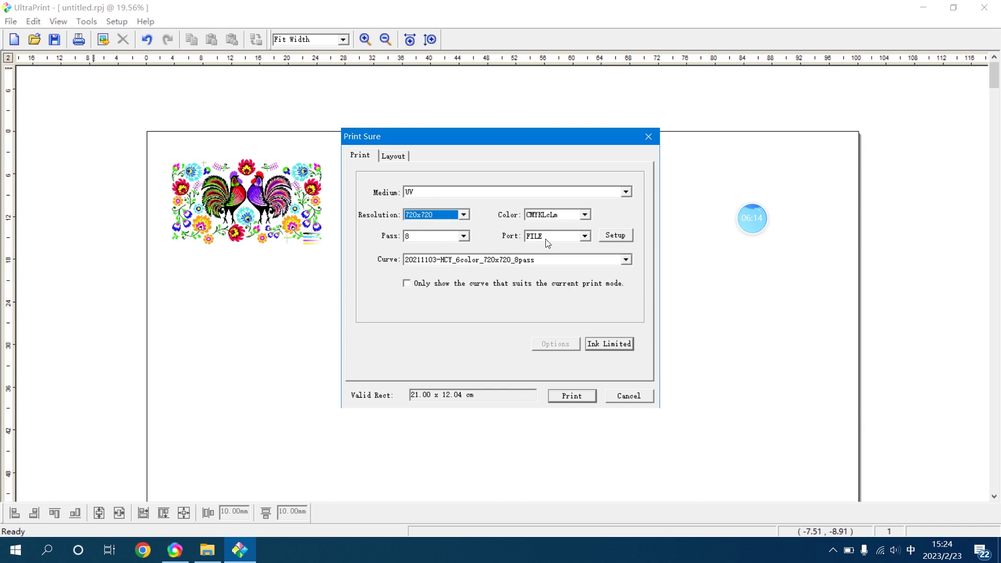
- Print the image to a PRN file named test1 on the desktop, continuing despite the spot channel mismatch
click(590, 395)
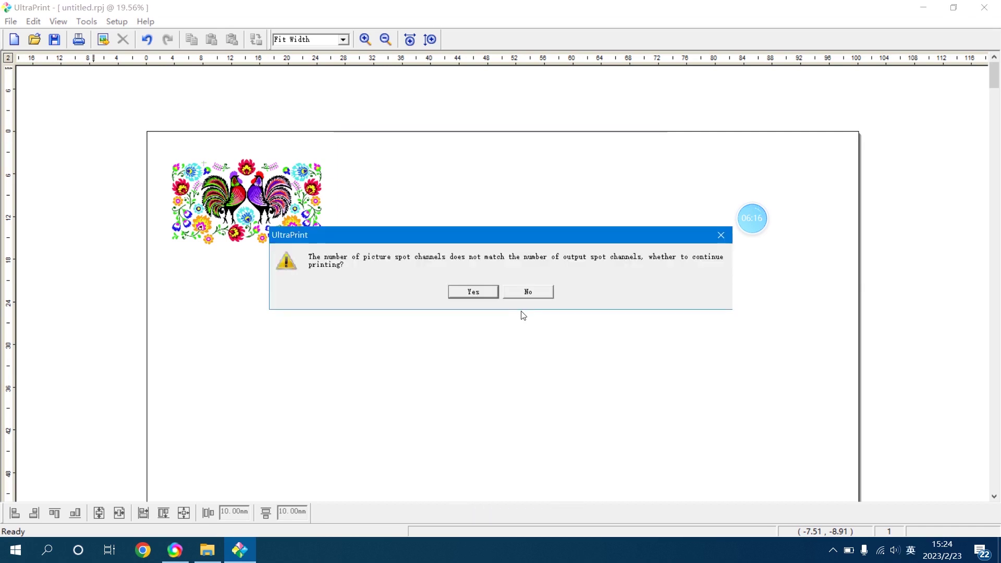
click(482, 290)
click(352, 166)
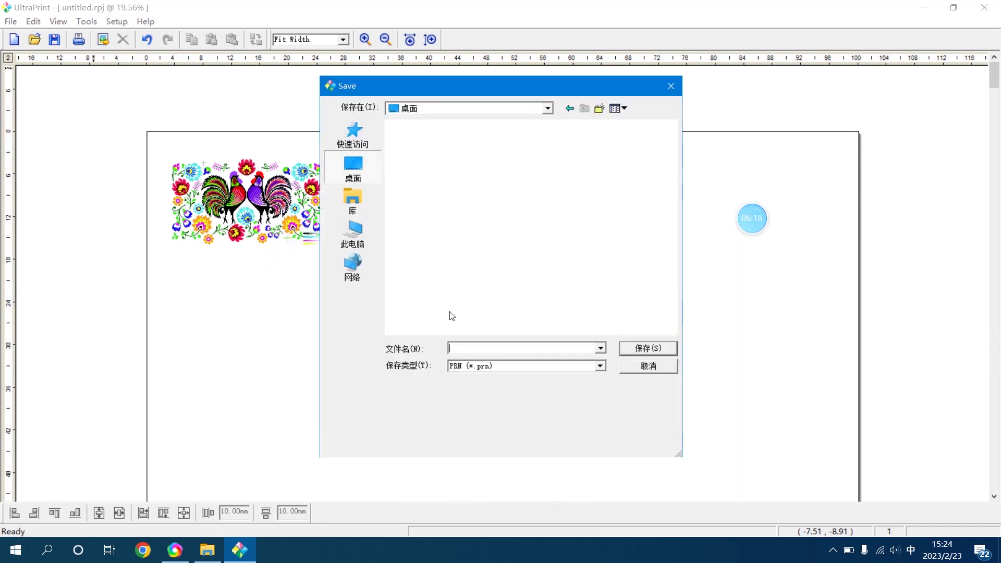
text(test)
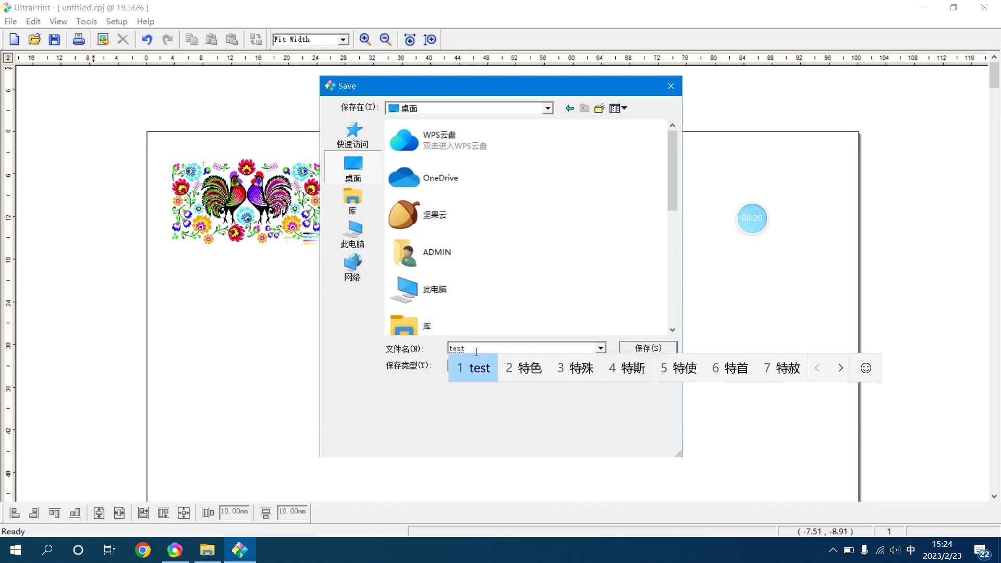
key(Return)
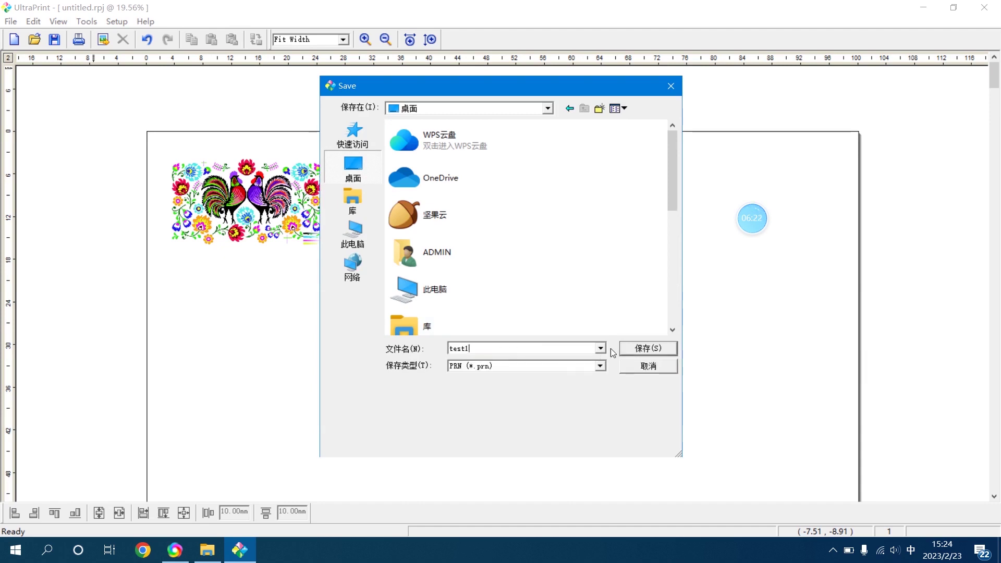
text(1)
key(Return)
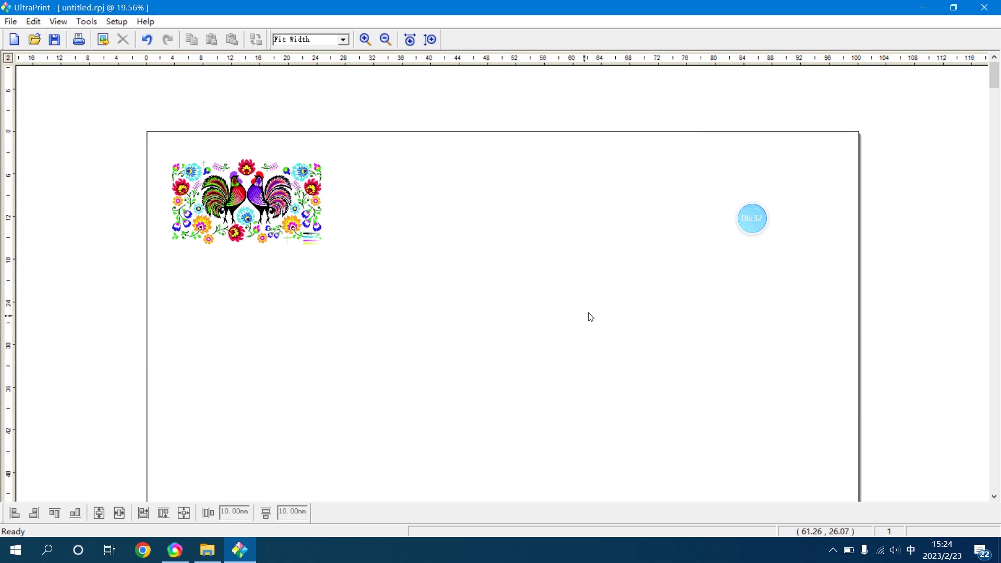
- Switch to BetterPrinter via its desktop shortcut and load test1.prn from the desktop folder as a print task
click(923, 7)
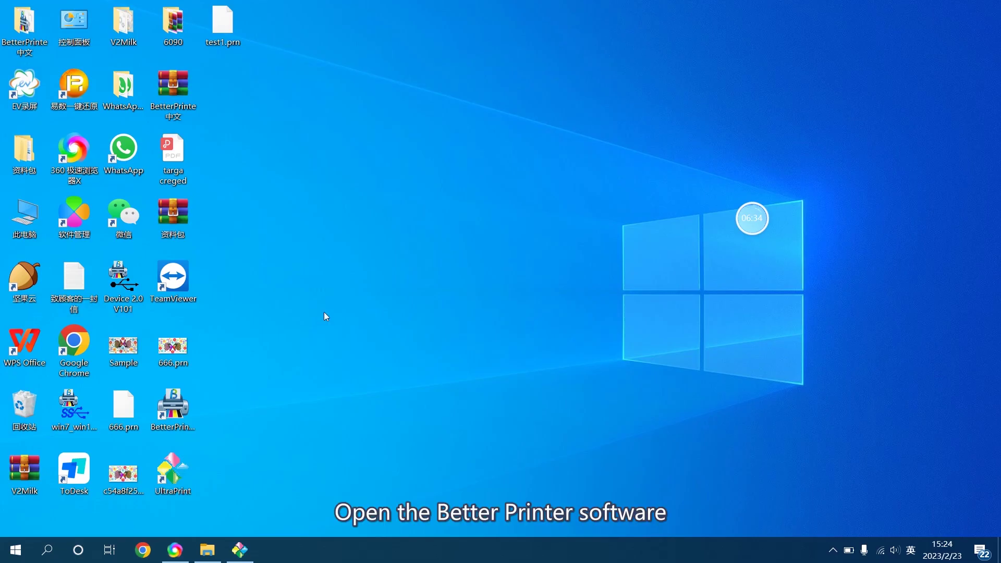
click(181, 407)
double_click(183, 409)
click(256, 114)
click(88, 100)
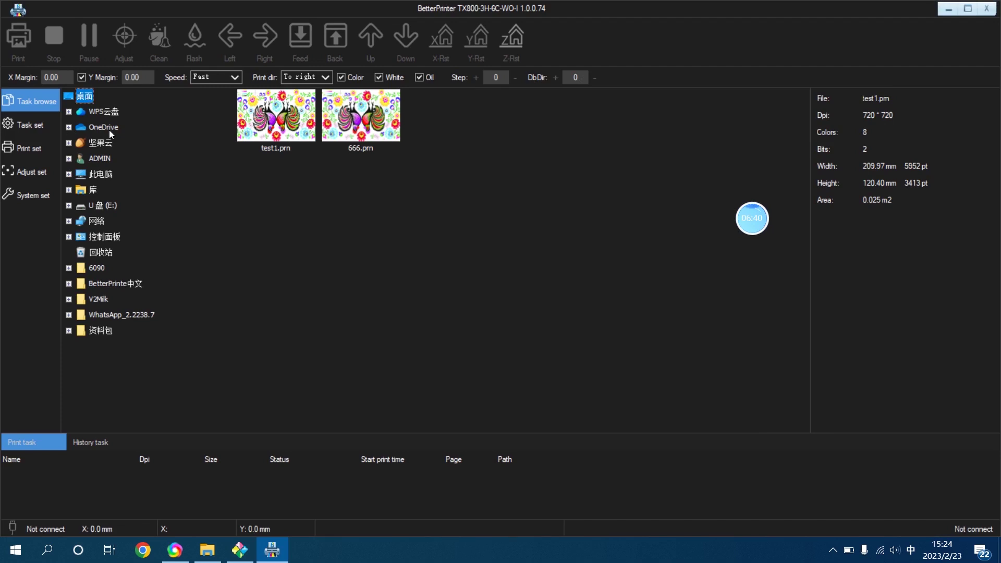
double_click(280, 124)
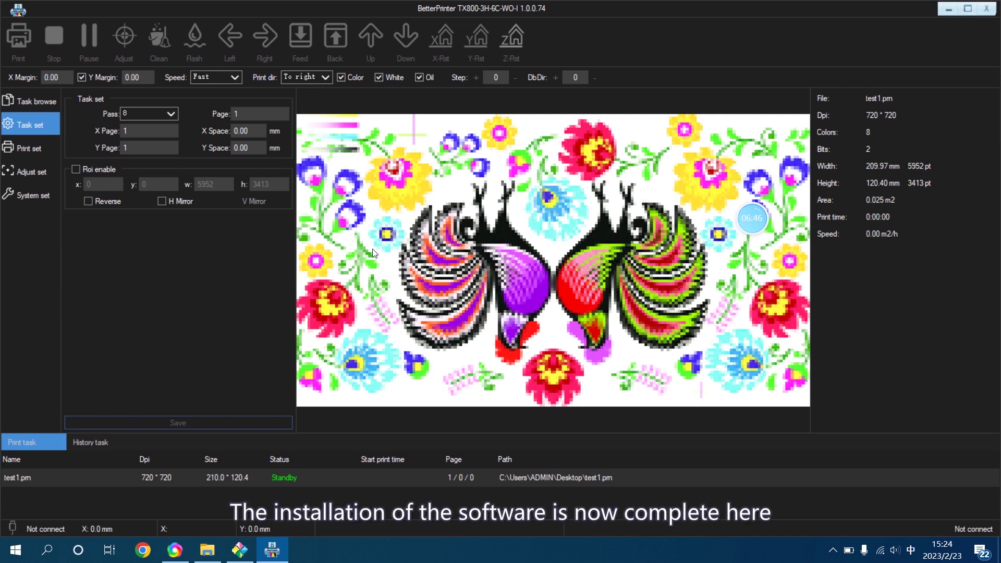
mouse_move(743, 221)
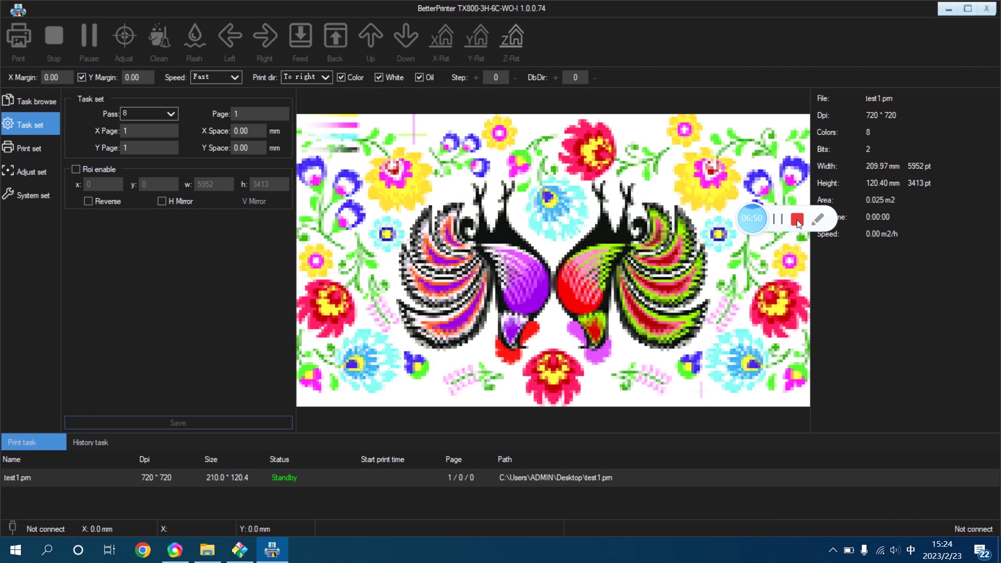
click(797, 221)
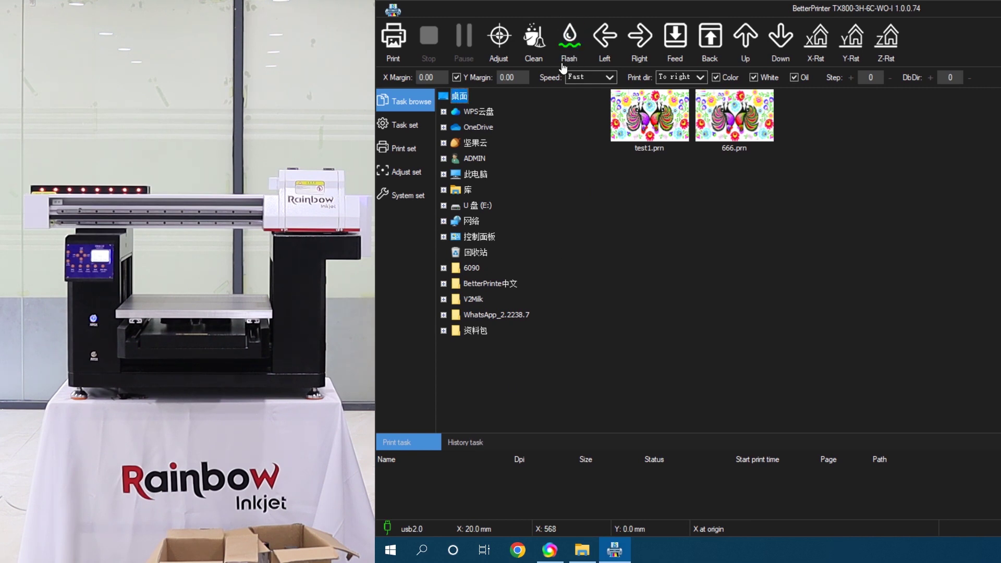
- Turn the printer's Flash spray function off and back on
click(567, 42)
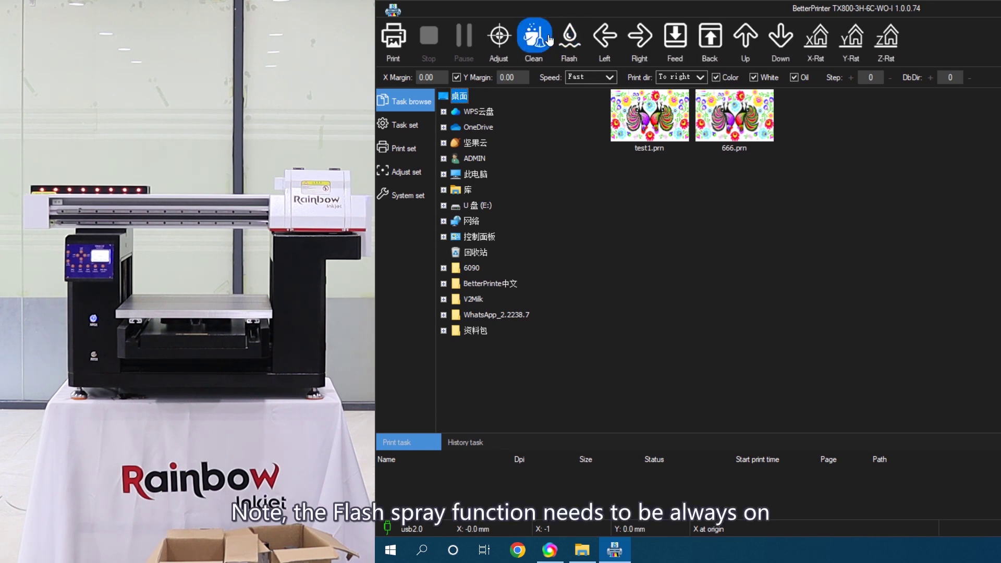
click(568, 45)
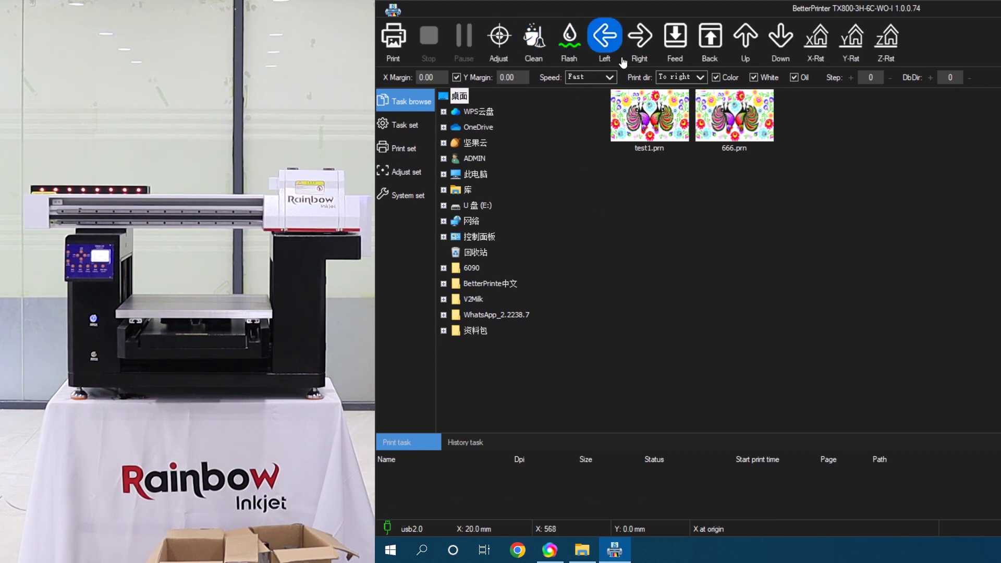
- Move the printer carriage left along the X axis, then back to the right
click(600, 44)
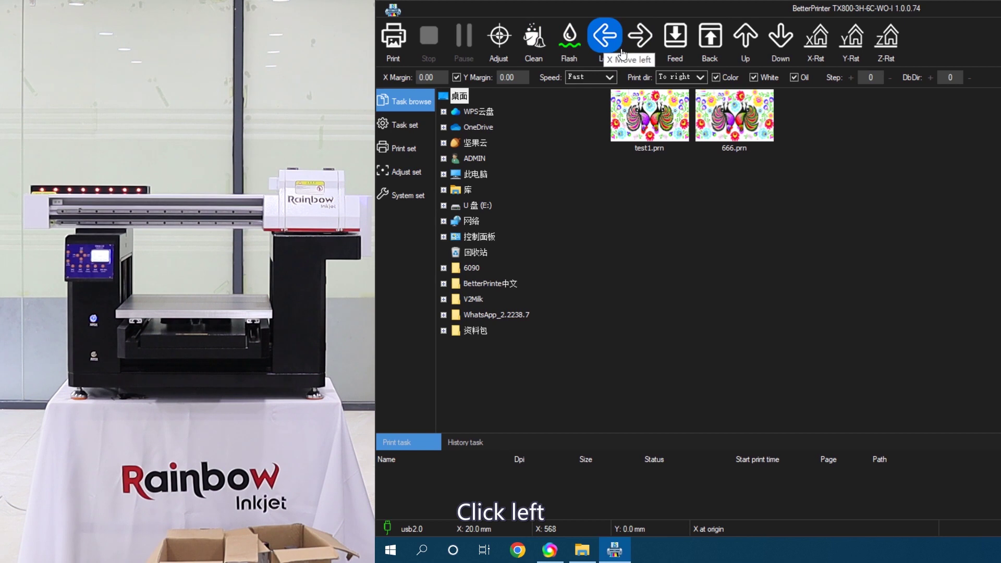
click(605, 50)
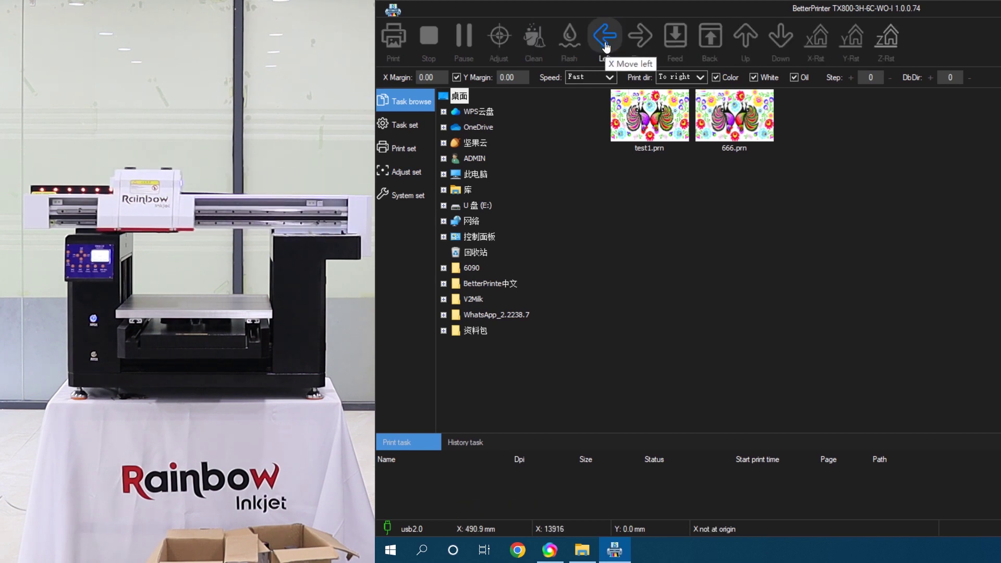
click(618, 47)
click(636, 45)
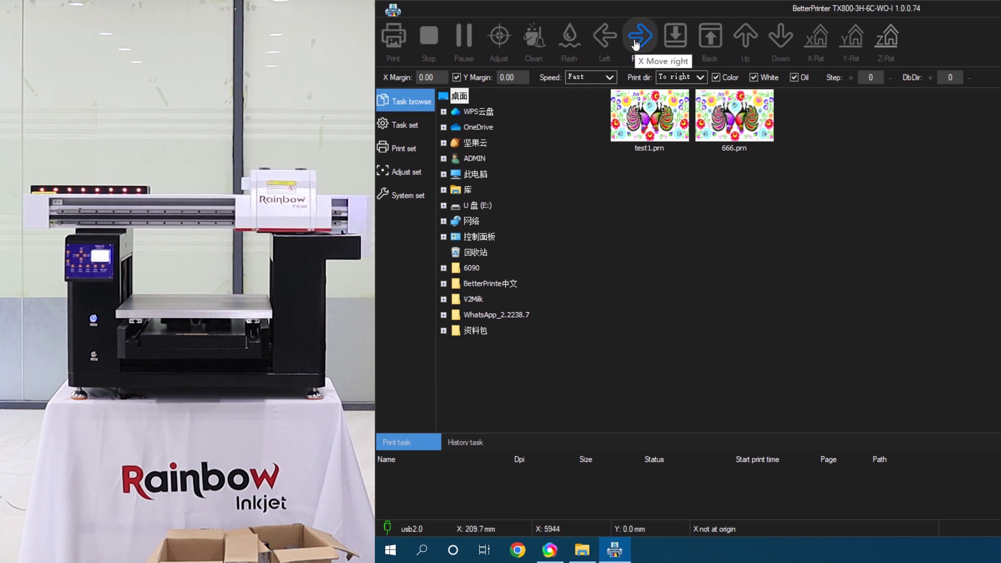
click(636, 45)
- Jog the platform along the Y axis with Feed and Back, and reset the carriage to its X origin
click(675, 50)
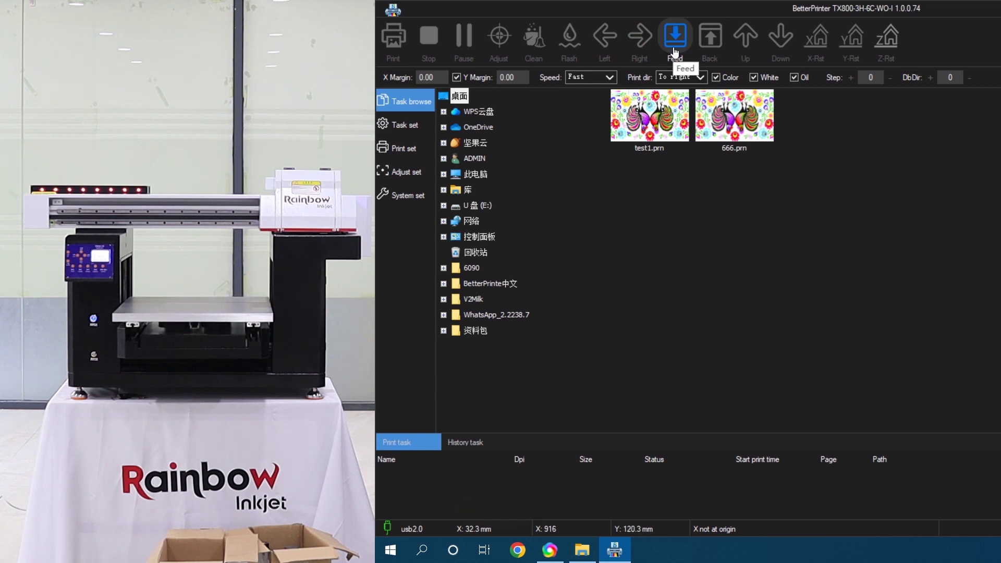
click(674, 50)
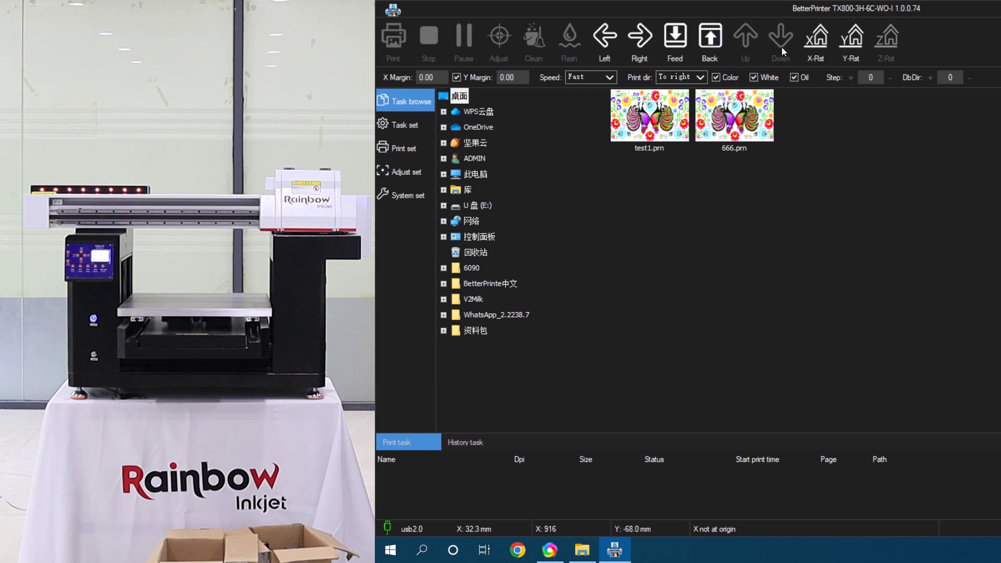
click(816, 38)
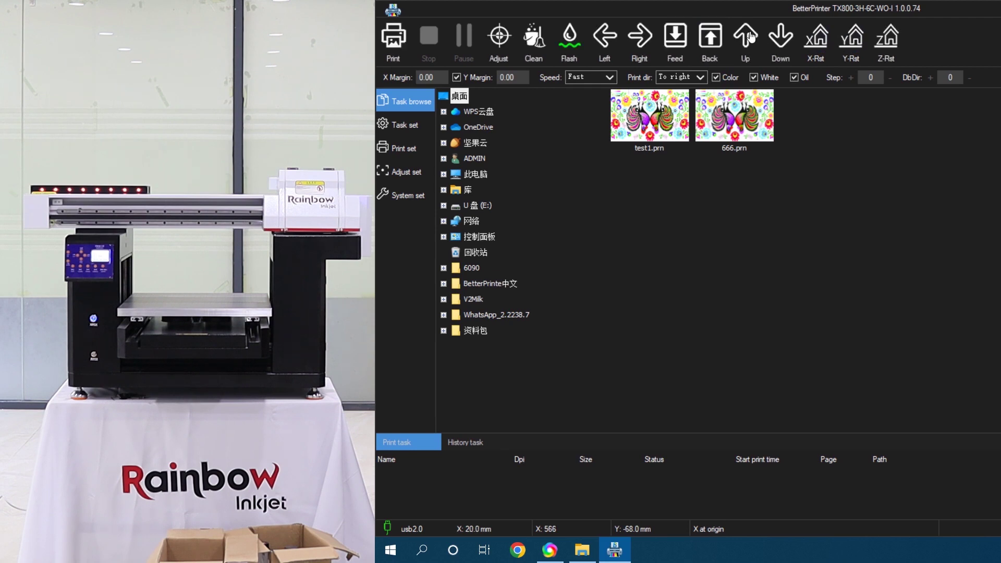
- Raise the printer platform and lower it again
click(751, 37)
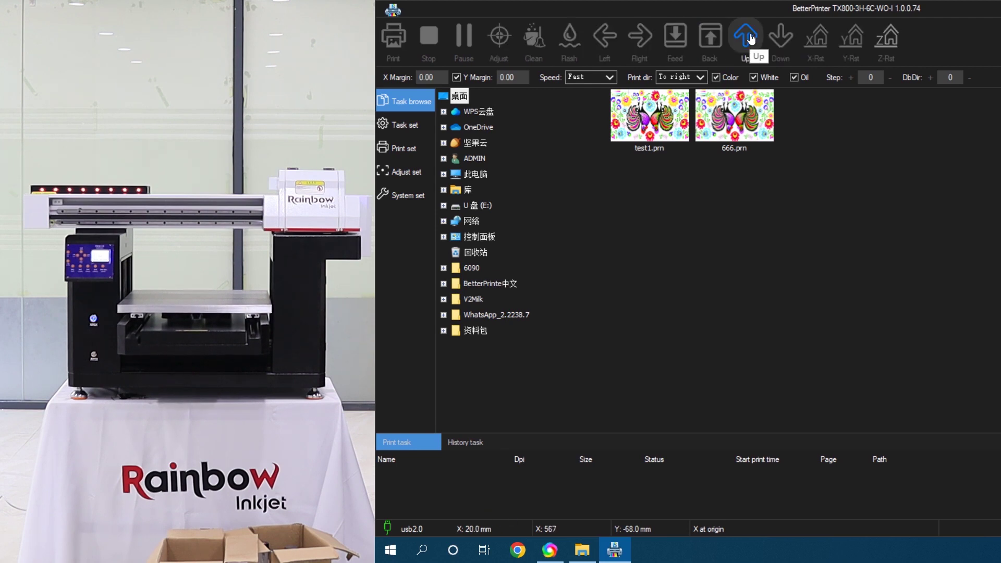
click(781, 44)
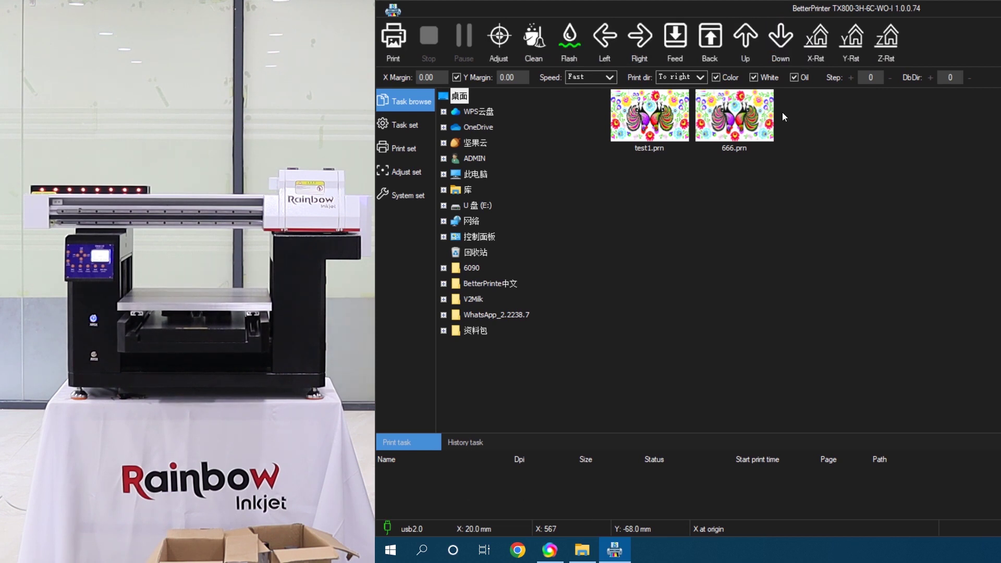